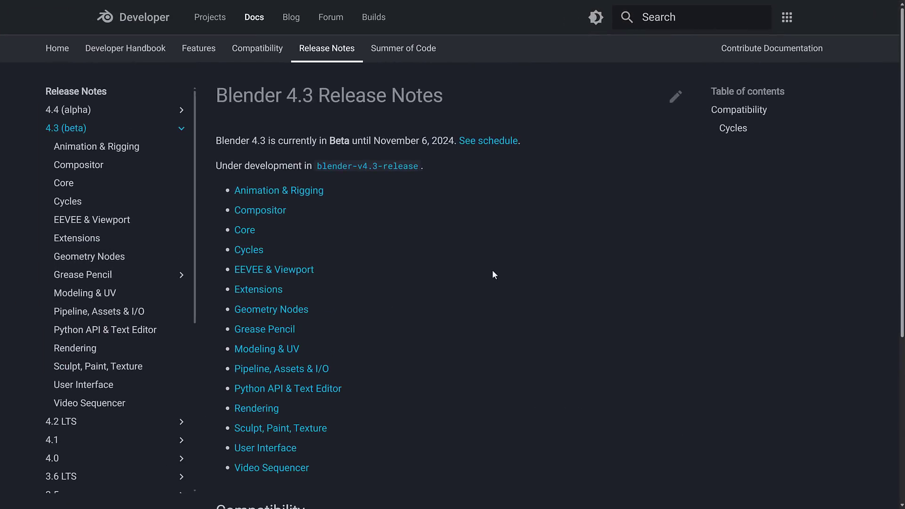
Open the Blender 4.3 Modeling & UV release notes and review the Minimum Stretch unwrapping section and the Scalable Locally Injective Mappings research page.
{"action": "left_click", "coordinate": [276, 350]}
{"action": "scroll", "coordinate": [276, 354], "scroll_direction": "down", "scroll_amount": 2}
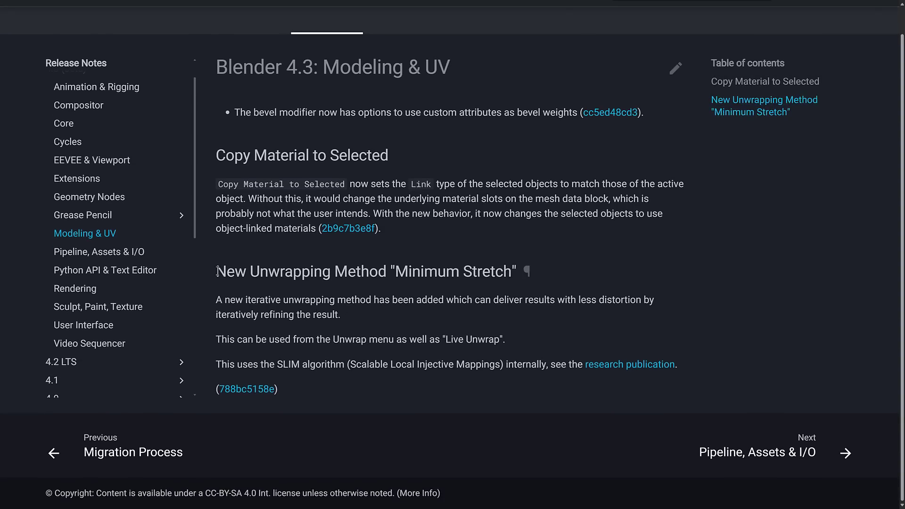
{"action": "left_click_drag", "start_coordinate": [217, 271], "coordinate": [476, 354]}
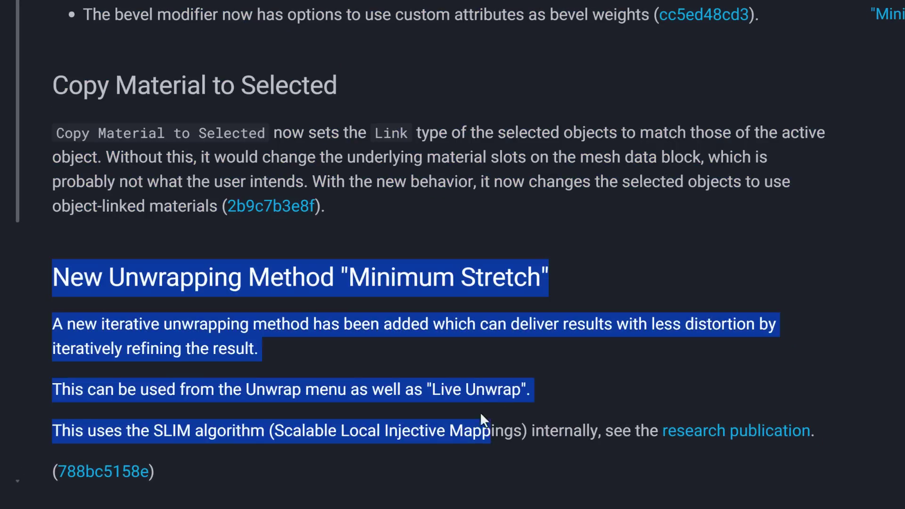
{"action": "left_click_drag", "start_coordinate": [479, 412], "coordinate": [479, 452]}
{"action": "left_click", "coordinate": [444, 457]}
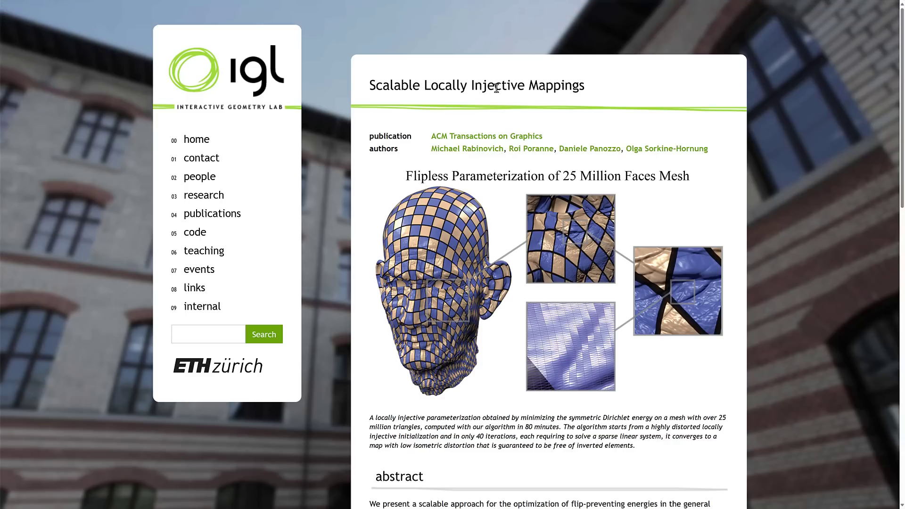
{"action": "scroll", "coordinate": [633, 247], "scroll_direction": "down", "scroll_amount": 12}
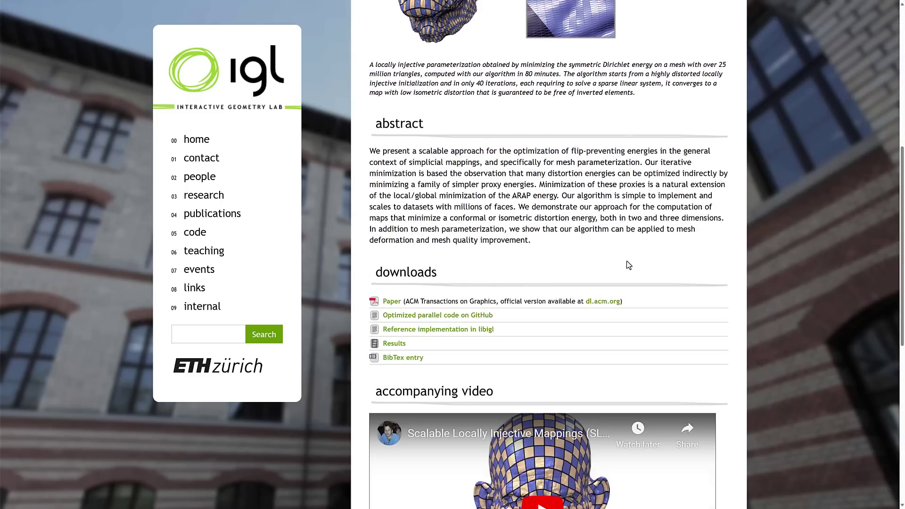
{"action": "scroll", "coordinate": [629, 265], "scroll_direction": "up", "scroll_amount": 15}
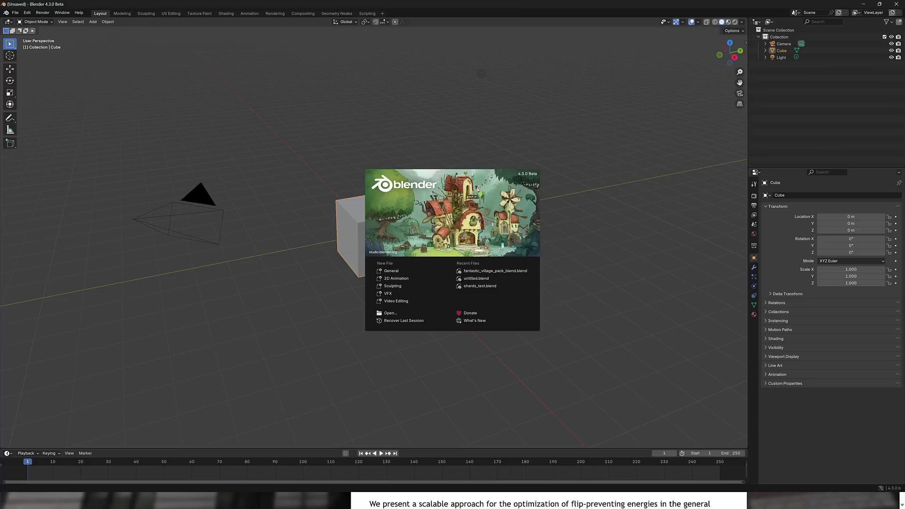
Switch to Blender, dismiss the splash screen and toggle the window to fullscreen.
{"action": "left_click", "coordinate": [59, 13]}
{"action": "left_click", "coordinate": [61, 12]}
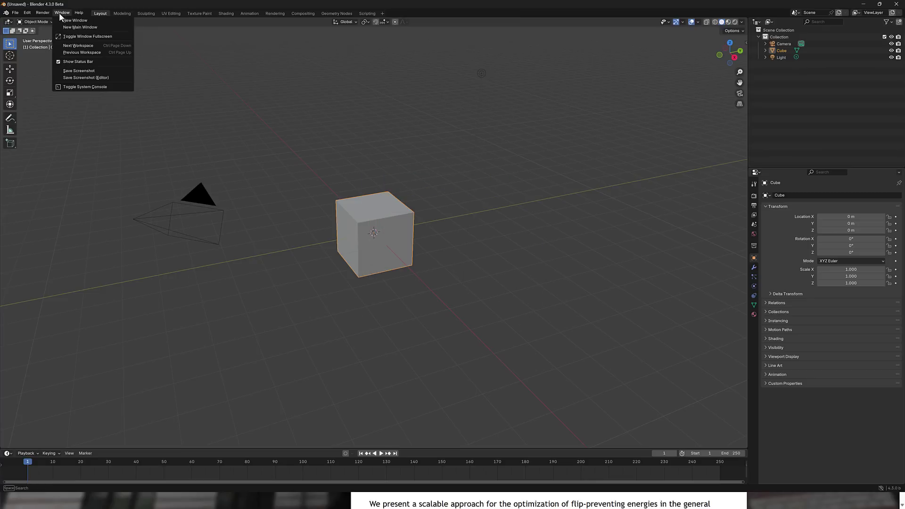
{"action": "left_click", "coordinate": [81, 37]}
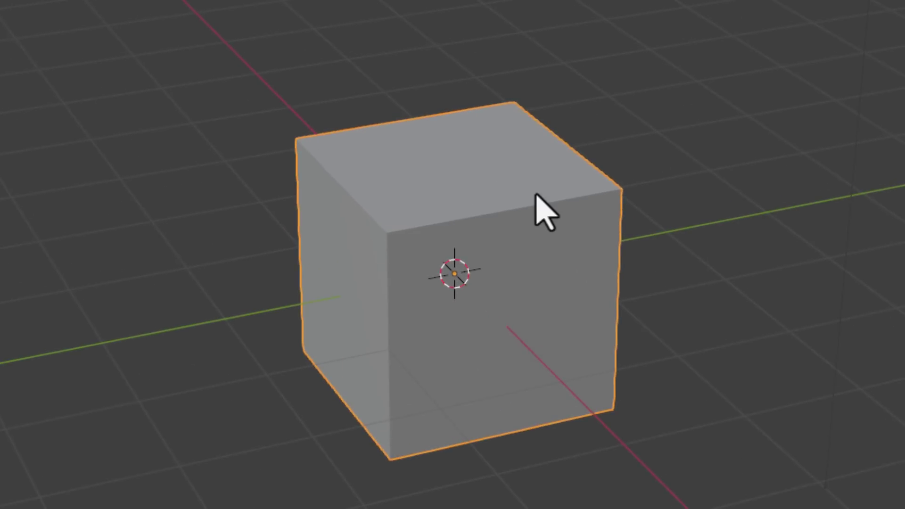
Replace the default cube with a Monkey mesh.
{"action": "key", "text": "Delete"}
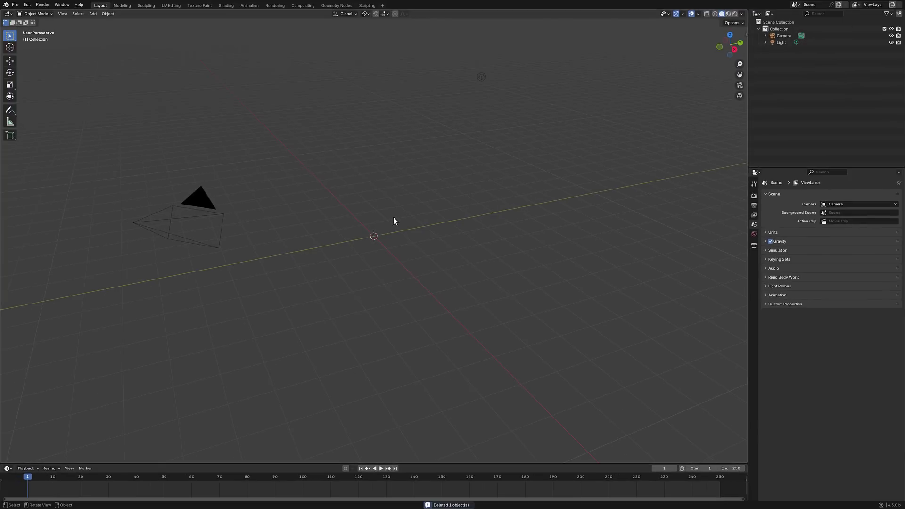
{"action": "left_click", "coordinate": [97, 14]}
{"action": "mouse_move", "coordinate": [99, 22]}
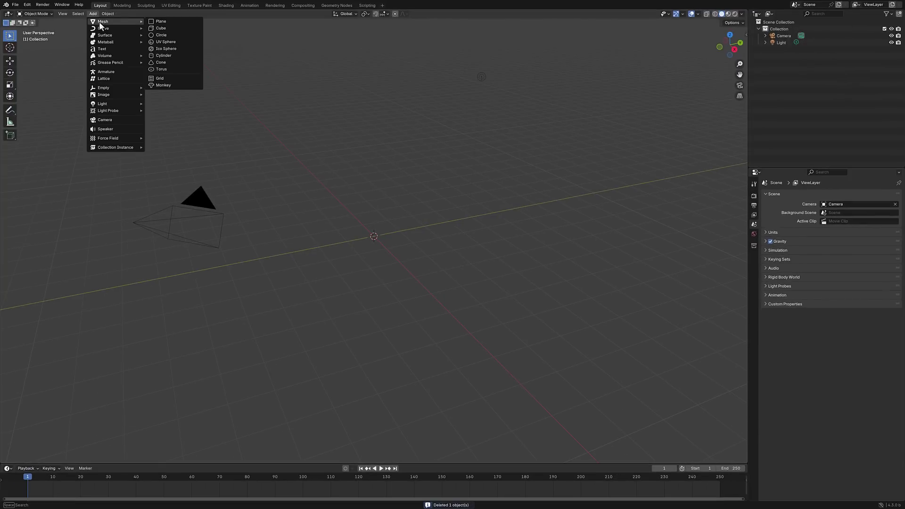
{"action": "left_click", "coordinate": [165, 84]}
{"action": "middle_click_drag", "start_coordinate": [433, 258], "coordinate": [495, 259]}
{"action": "scroll", "coordinate": [494, 258], "scroll_direction": "up", "scroll_amount": 3}
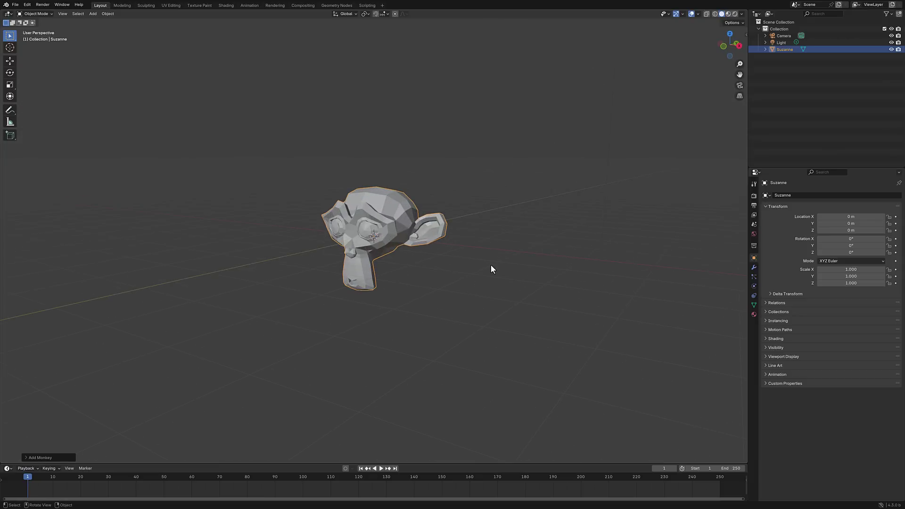
Remove the existing UV map from the monkey's mesh data.
{"action": "left_click", "coordinate": [754, 305]}
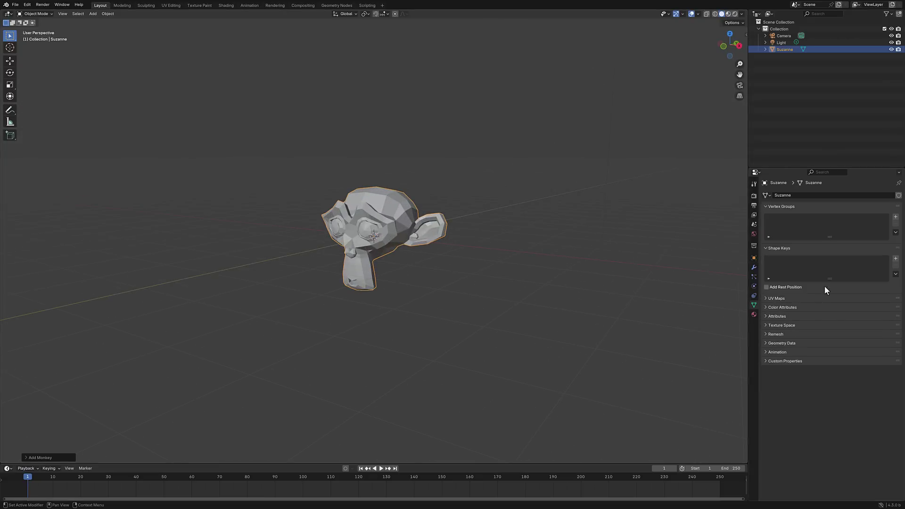
{"action": "left_click", "coordinate": [766, 298]}
{"action": "left_click", "coordinate": [895, 317]}
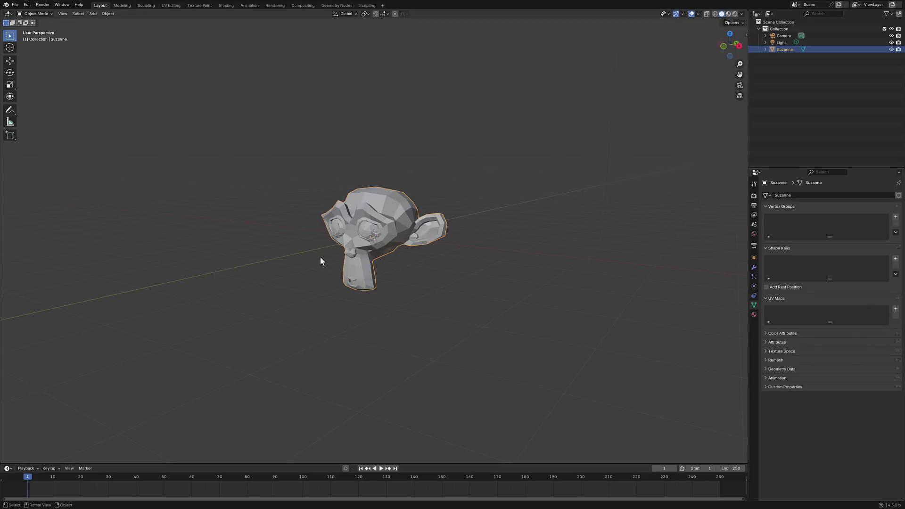
In Edit Mode, mark seams along the selected edge paths over the monkey's head and down its chin.
{"action": "key", "text": "Tab"}
{"action": "middle_click_drag", "start_coordinate": [470, 270], "coordinate": [452, 283]}
{"action": "left_click", "coordinate": [360, 208], "text": "alt"}
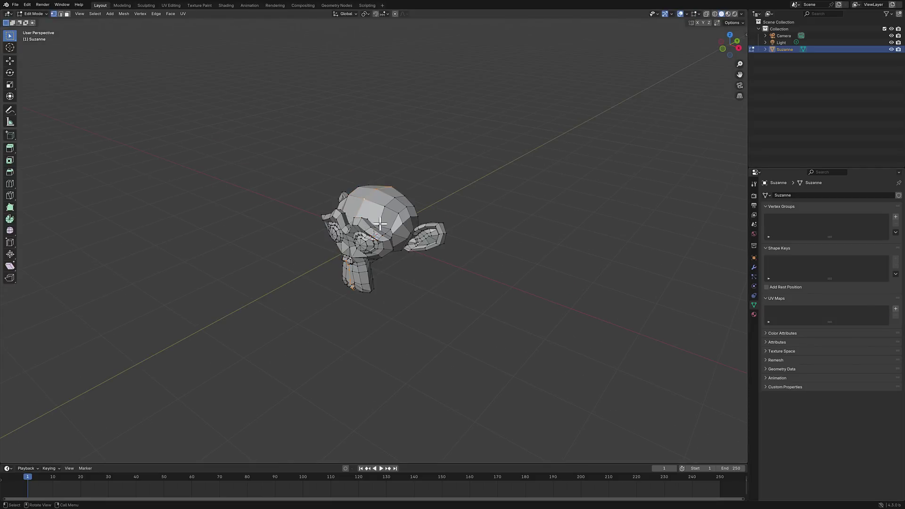
{"action": "left_click", "coordinate": [399, 201], "text": "alt"}
{"action": "key", "text": "ctrl+e"}
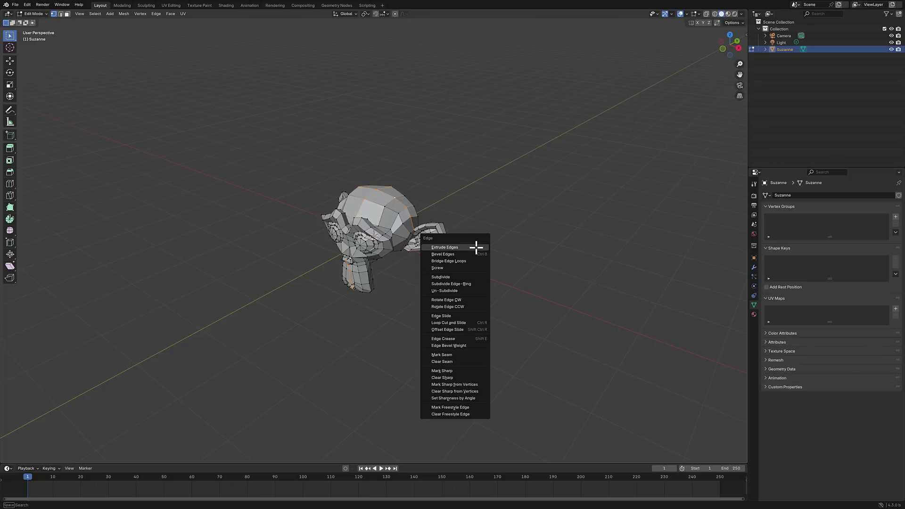
{"action": "left_click", "coordinate": [448, 352]}
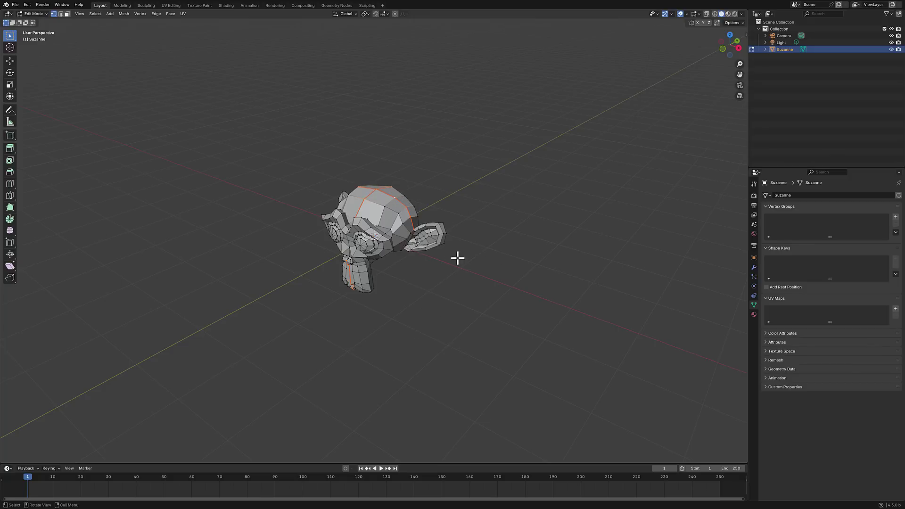
Split the 3D viewport vertically and change the new area to an Image Editor.
{"action": "left_click_drag", "start_coordinate": [745, 12], "coordinate": [446, 16]}
{"action": "left_click", "coordinate": [454, 13]}
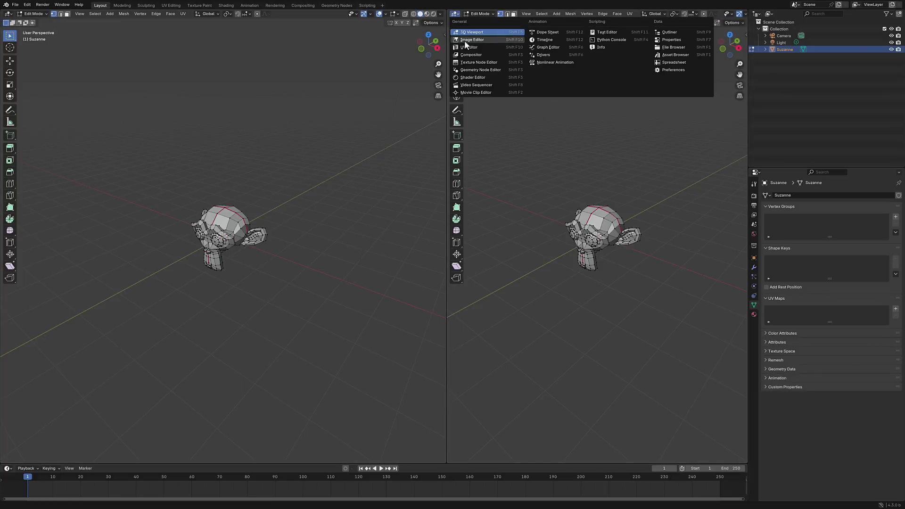
{"action": "left_click", "coordinate": [471, 40]}
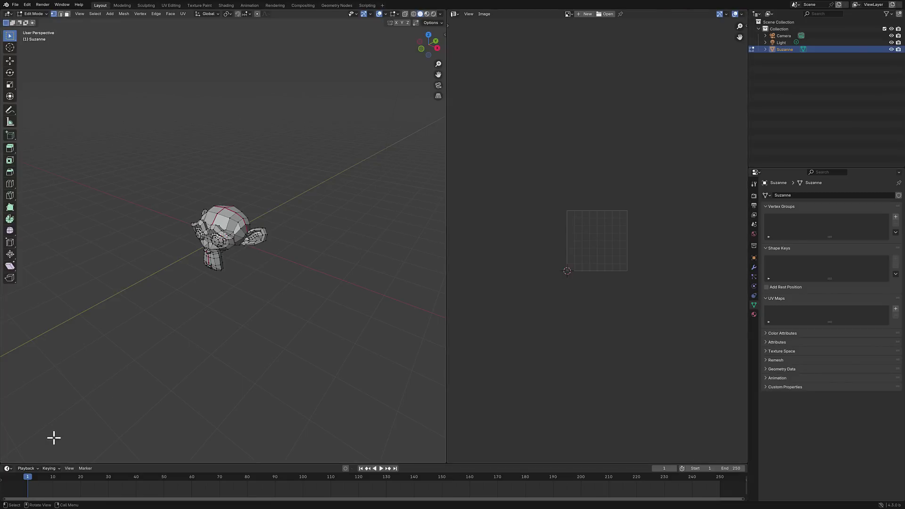
Replace the Timeline with a Shader Editor and make that area taller.
{"action": "left_click", "coordinate": [8, 469]}
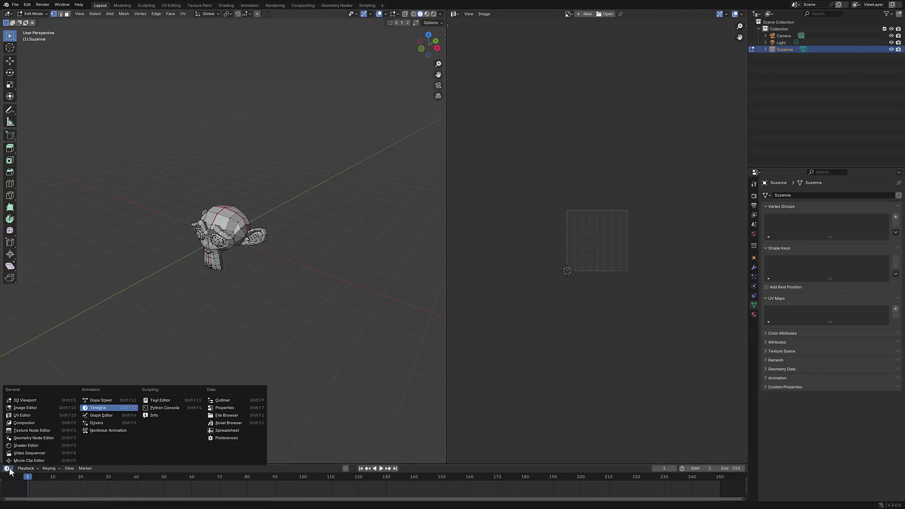
{"action": "left_click", "coordinate": [24, 445]}
{"action": "left_click_drag", "start_coordinate": [305, 464], "coordinate": [306, 382]}
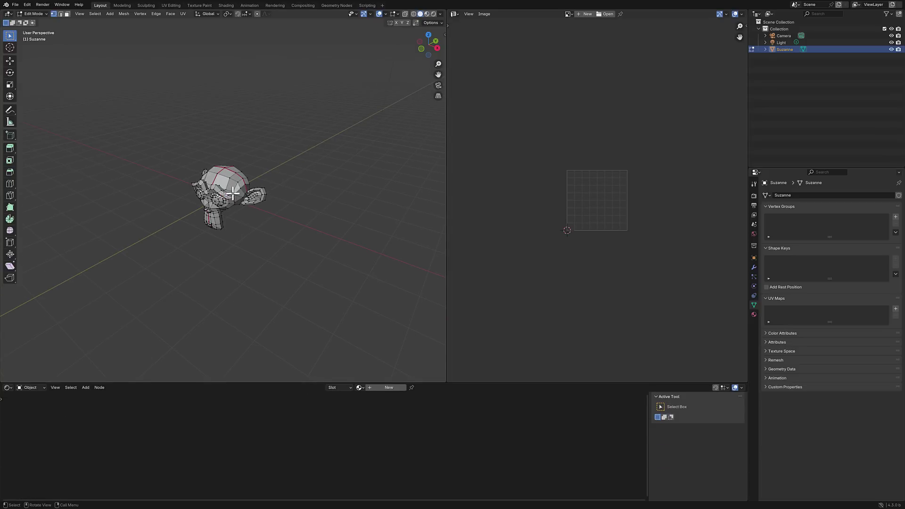
Select the monkey's entire mesh in Edit Mode and view the available unwrap methods.
{"action": "key", "text": "Tab"}
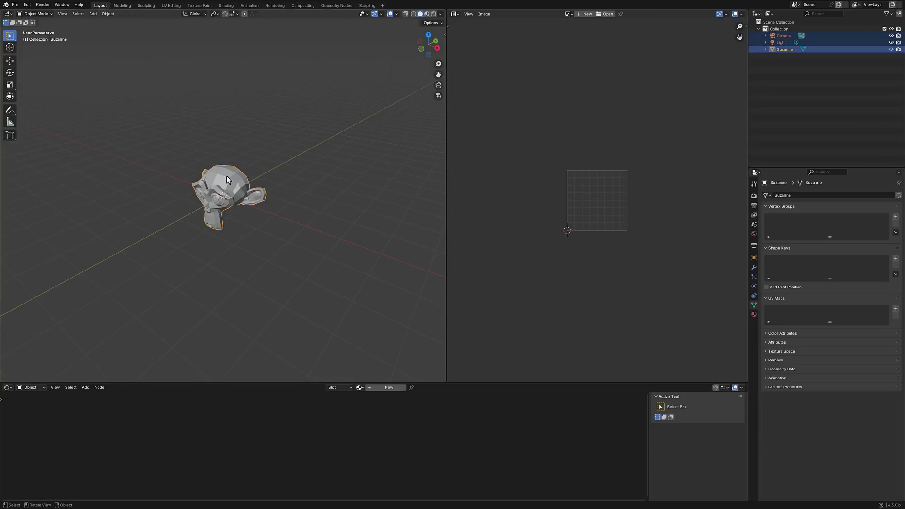
{"action": "key", "text": "Tab"}
{"action": "key", "text": "u"}
{"action": "mouse_move", "coordinate": [226, 176]}
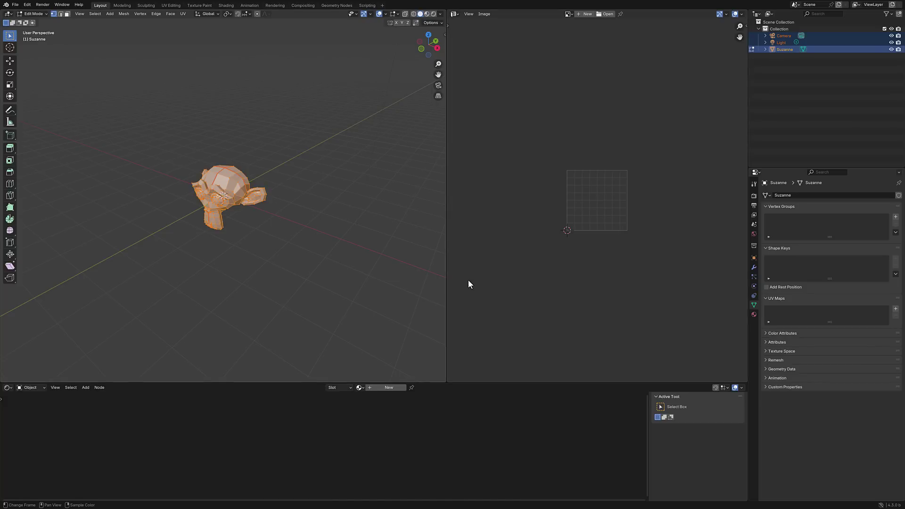
Add a Subdivision Surface modifier to the monkey with a viewport level of 2 and inspect the smoothed mesh.
{"action": "left_click", "coordinate": [754, 267]}
{"action": "left_click", "coordinate": [831, 195]}
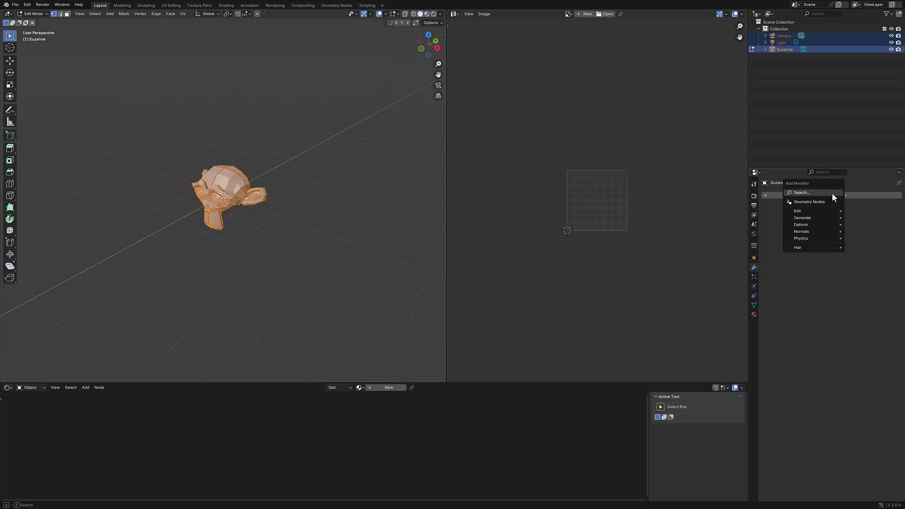
{"action": "mouse_move", "coordinate": [811, 219]}
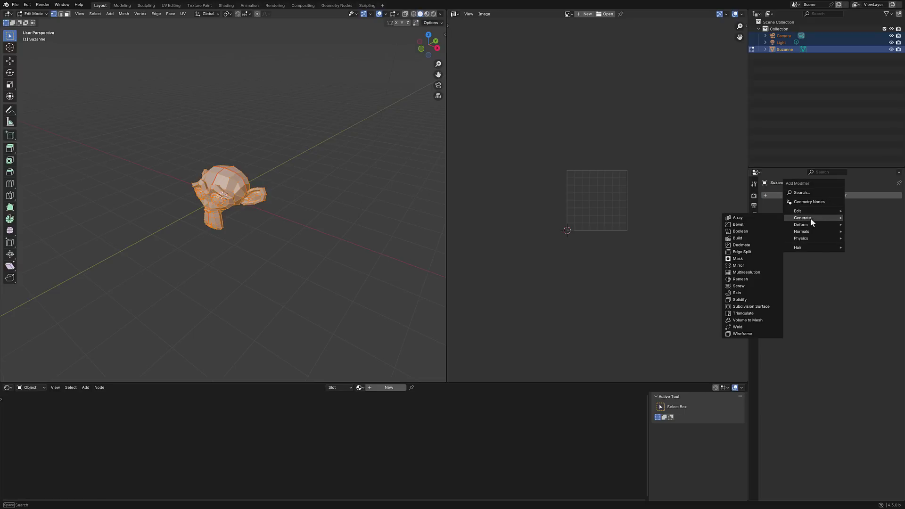
{"action": "left_click", "coordinate": [751, 306]}
{"action": "left_click", "coordinate": [889, 225]}
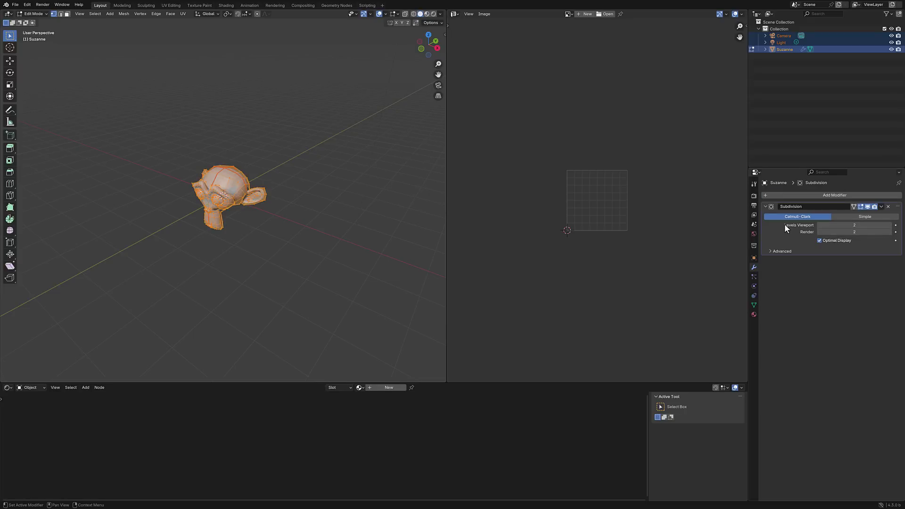
{"action": "left_click", "coordinate": [259, 239]}
{"action": "scroll", "coordinate": [232, 213], "scroll_direction": "up", "scroll_amount": 4}
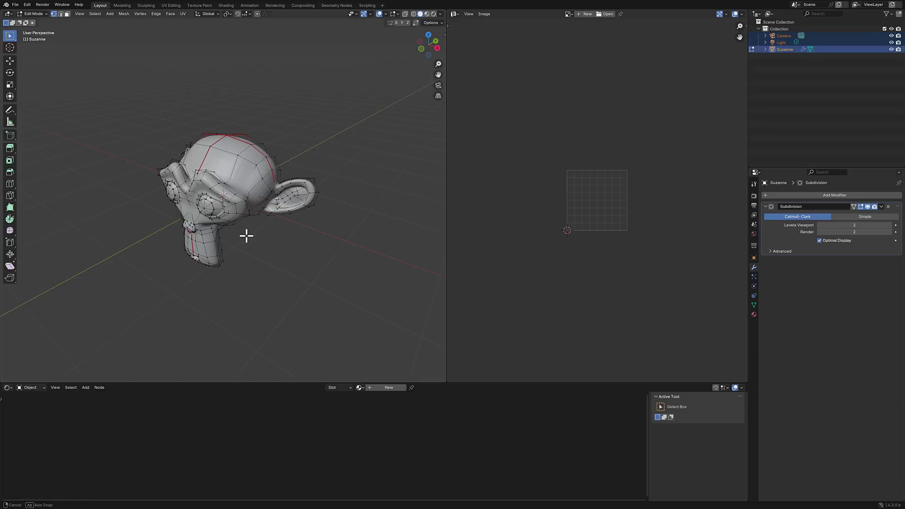
{"action": "mouse_move", "coordinate": [246, 236]}
{"action": "middle_mouse_down"}
{"action": "mouse_move", "coordinate": [264, 234]}
{"action": "mouse_move", "coordinate": [257, 224]}
{"action": "middle_mouse_up"}
{"action": "scroll", "coordinate": [257, 225], "scroll_direction": "down", "scroll_amount": 3}
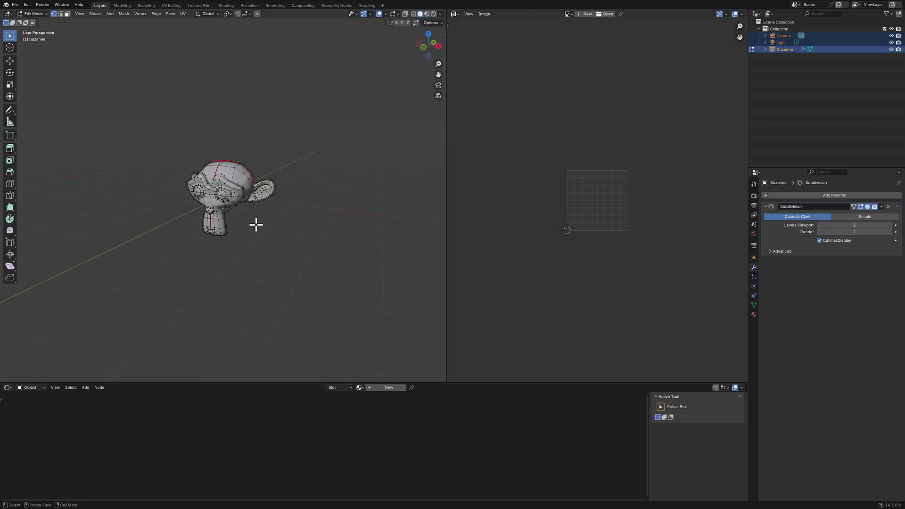
Duplicate the monkey in place by copying and pasting it, and undo the extra paste.
{"action": "right_click", "coordinate": [231, 185]}
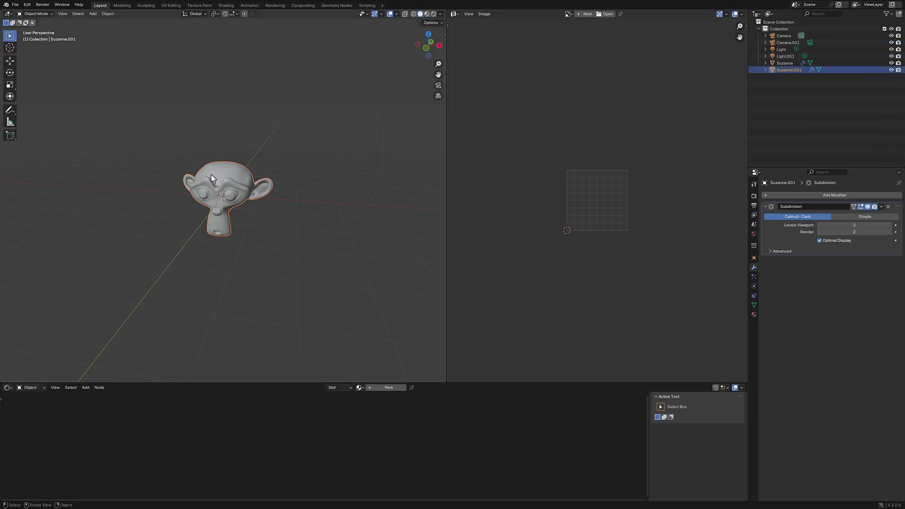
{"action": "key", "text": "ctrl+c"}
{"action": "key", "text": "ctrl+v"}
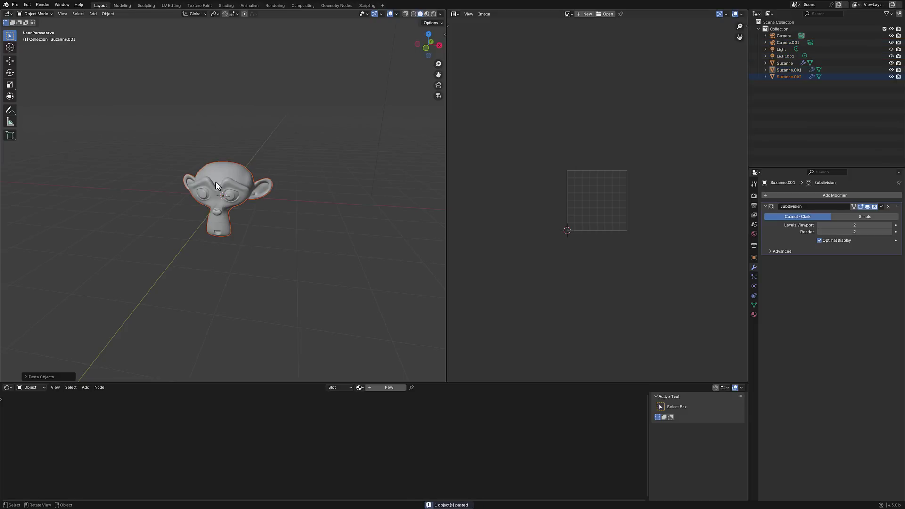
{"action": "key", "text": "ctrl+z"}
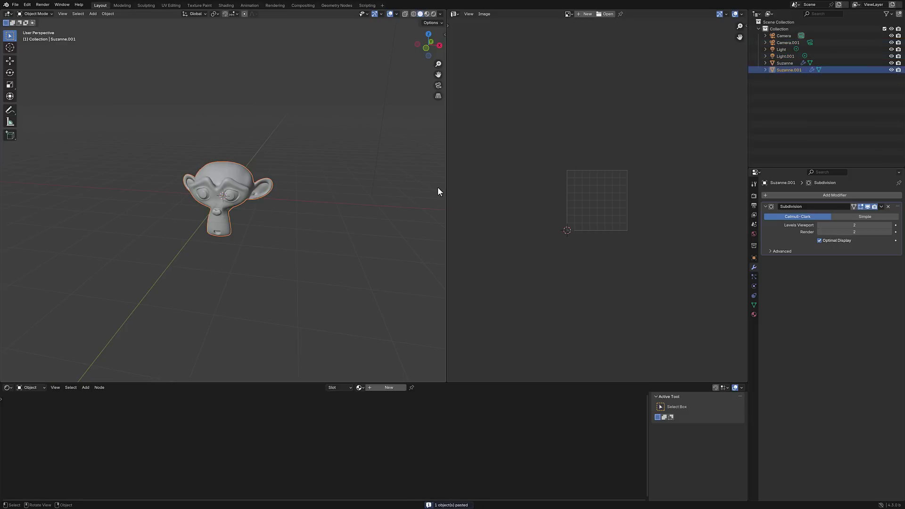
Create a new material for the duplicated monkey.
{"action": "left_click", "coordinate": [753, 313]}
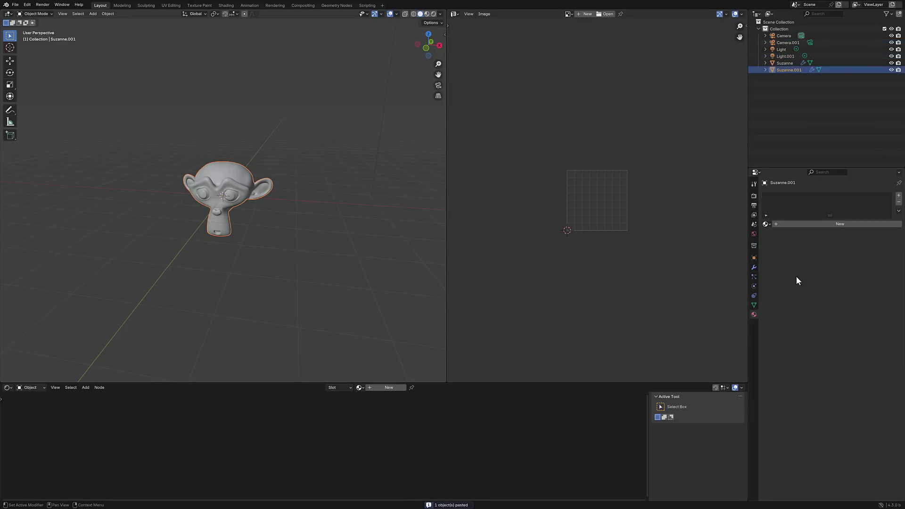
{"action": "left_click", "coordinate": [833, 224]}
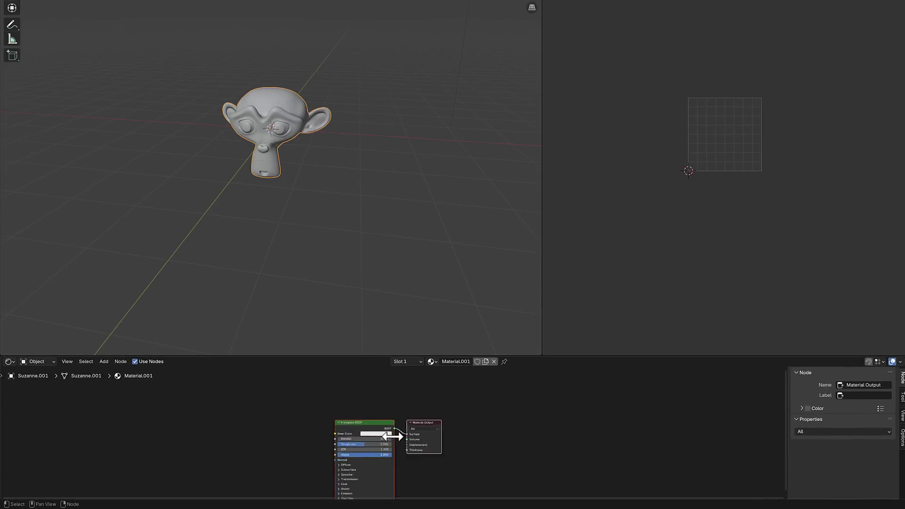
{"action": "scroll", "coordinate": [392, 436], "scroll_direction": "up", "scroll_amount": 3}
Add an Image Texture node and create a new 1024 × 1024 px image in it with the UV Grid generated type.
{"action": "left_click", "coordinate": [108, 362]}
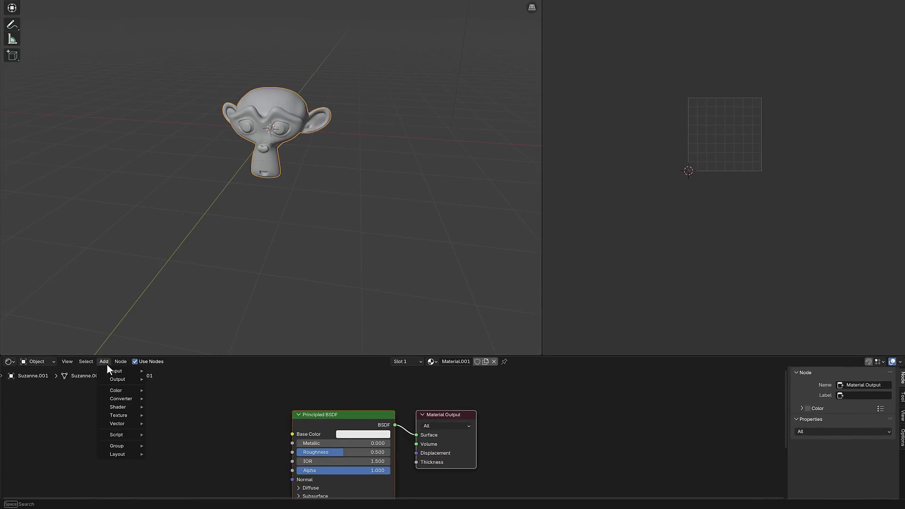
{"action": "mouse_move", "coordinate": [125, 417]}
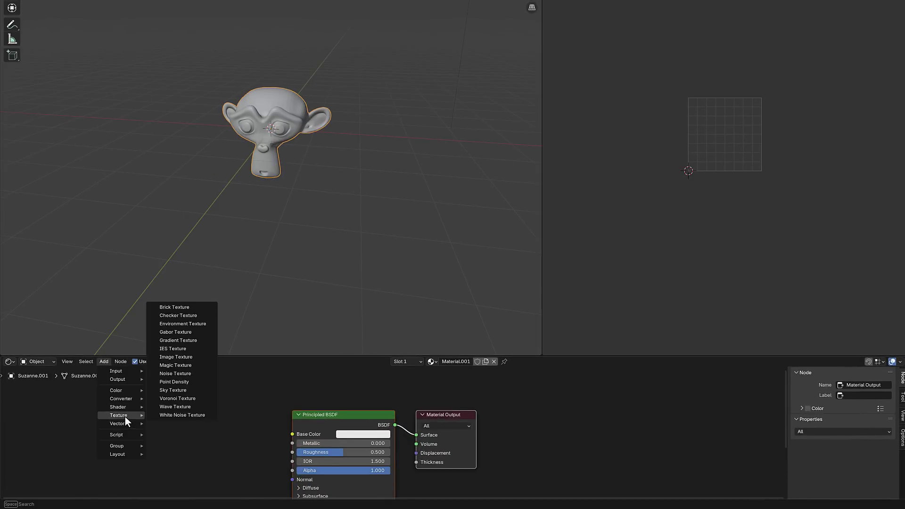
{"action": "left_click", "coordinate": [178, 356]}
{"action": "left_click", "coordinate": [162, 397]}
{"action": "left_click", "coordinate": [190, 432]}
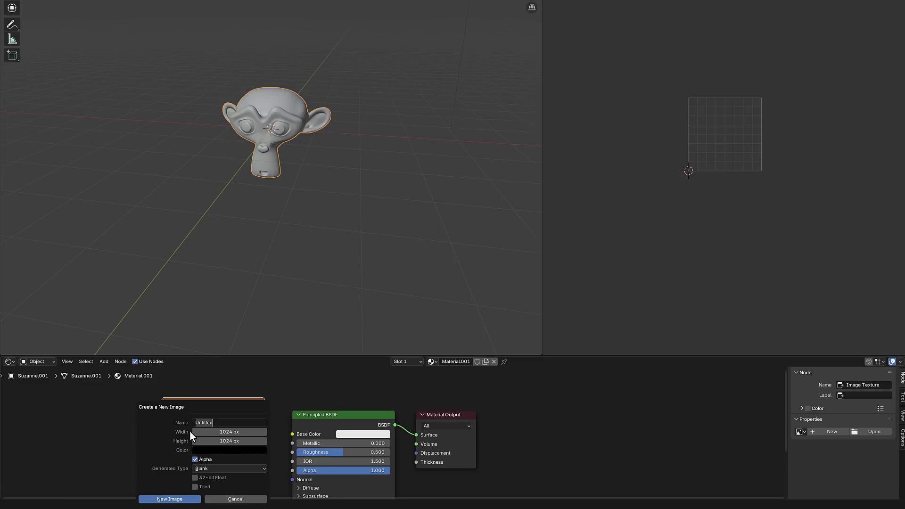
{"action": "left_click", "coordinate": [227, 468]}
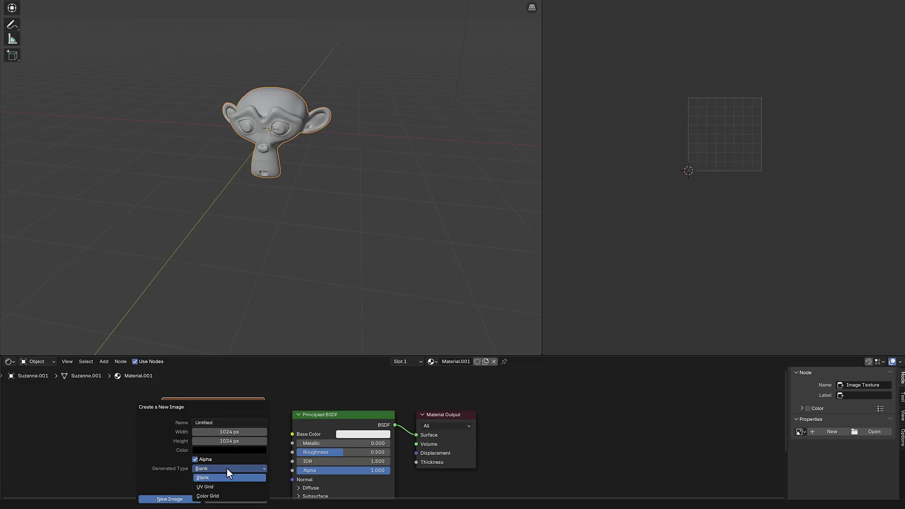
{"action": "left_click", "coordinate": [214, 488]}
{"action": "left_click", "coordinate": [169, 499]}
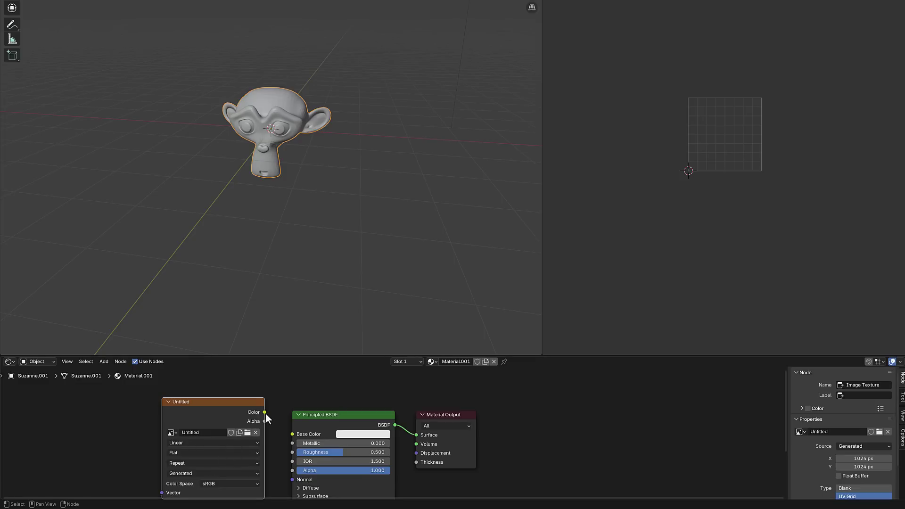
Connect the image texture's Color to the Principled BSDF's Base Color and show the 3D viewport in Material Preview shading.
{"action": "left_click_drag", "start_coordinate": [264, 412], "coordinate": [292, 434]}
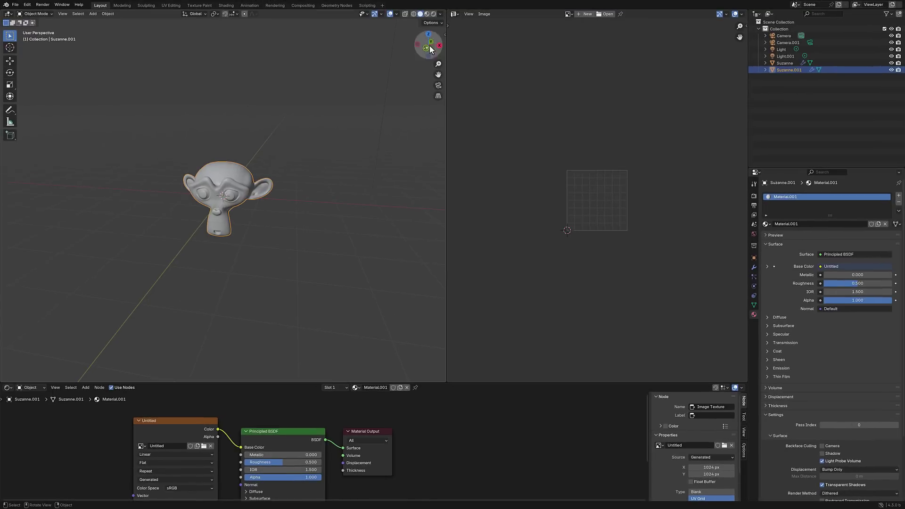
{"action": "scroll", "coordinate": [238, 224], "scroll_direction": "up", "scroll_amount": 4}
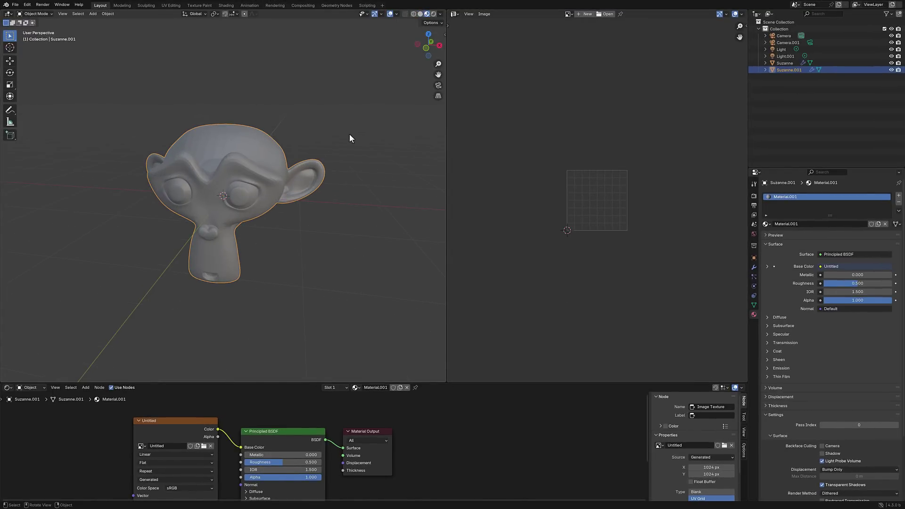
{"action": "scroll", "coordinate": [235, 238], "scroll_direction": "down", "scroll_amount": 3}
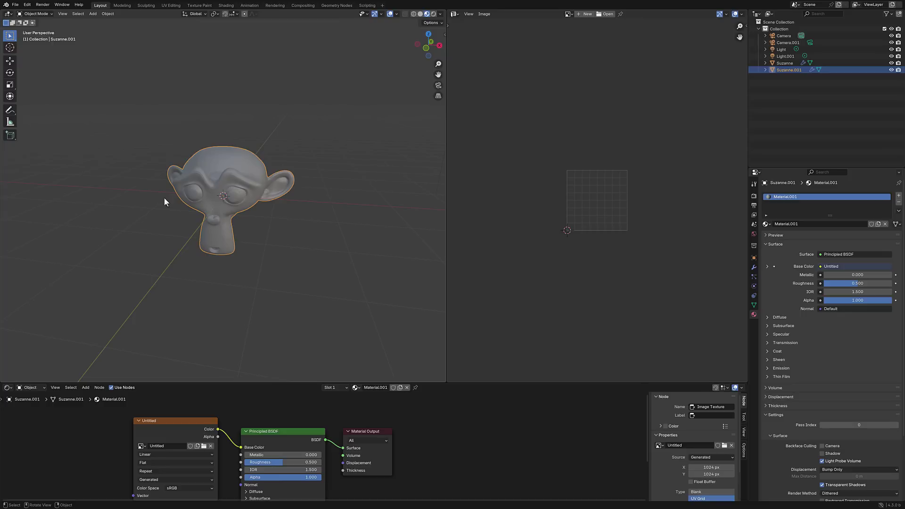
Copy and paste the monkey, and move the copy along the negative X axis until it stands clear beside the original.
{"action": "key", "text": "ctrl+c"}
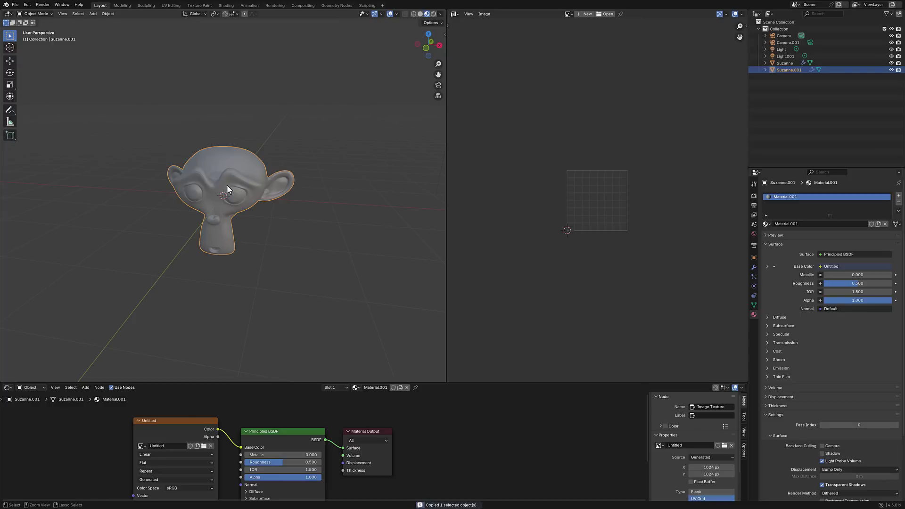
{"action": "key", "text": "ctrl+v"}
{"action": "key", "text": "g"}
{"action": "key", "text": "x"}
{"action": "left_click", "coordinate": [81, 175]}
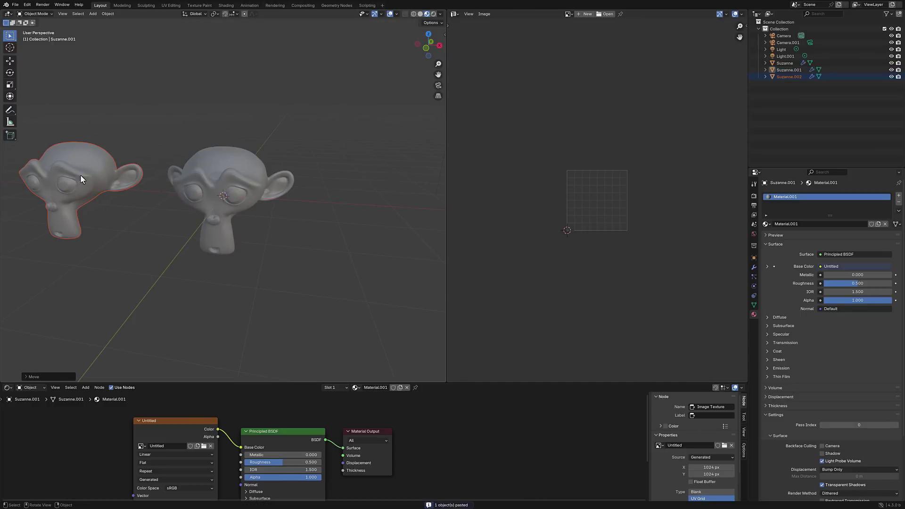
Paste another copy of the monkey and move it about 2.9 m along the positive X axis.
{"action": "key", "text": "ctrl+v"}
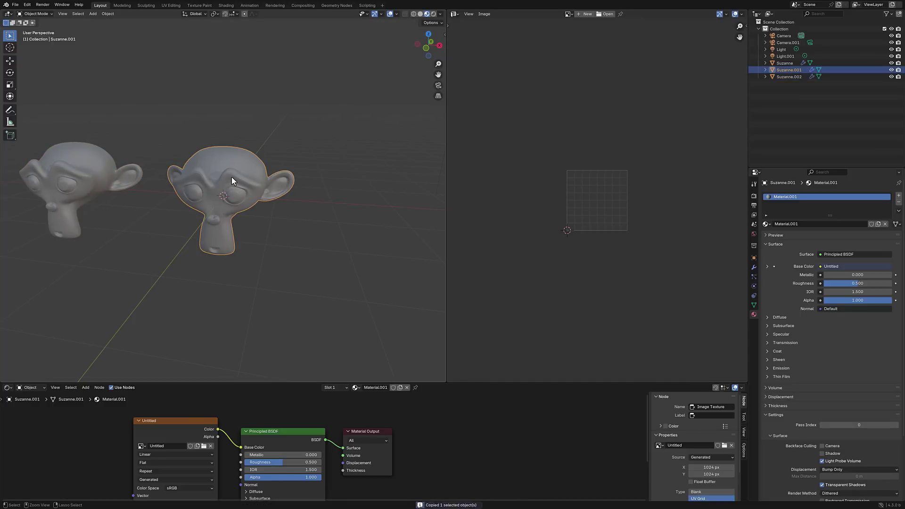
{"action": "key", "text": "g"}
{"action": "key", "text": "x"}
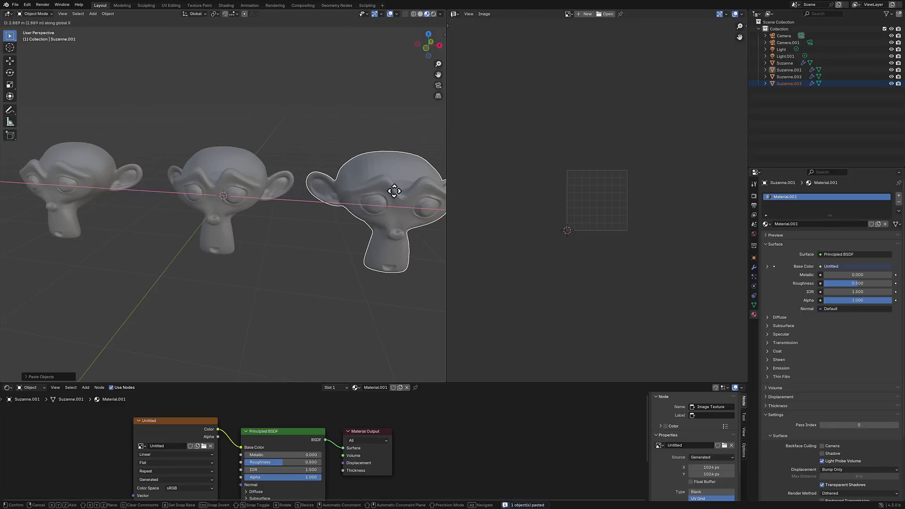
{"action": "left_click", "coordinate": [394, 192]}
Unwrap the entire mesh of the left monkey with the Angle Based method and return to Object Mode.
{"action": "left_click", "coordinate": [78, 186]}
{"action": "middle_click_drag", "start_coordinate": [138, 247], "coordinate": [140, 224]}
{"action": "key", "text": "Tab"}
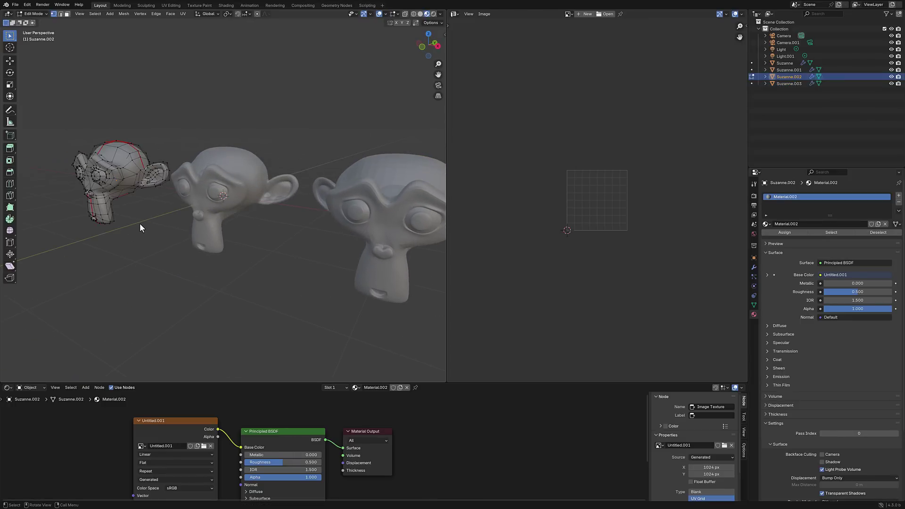
{"action": "key", "text": "a"}
{"action": "key", "text": "u"}
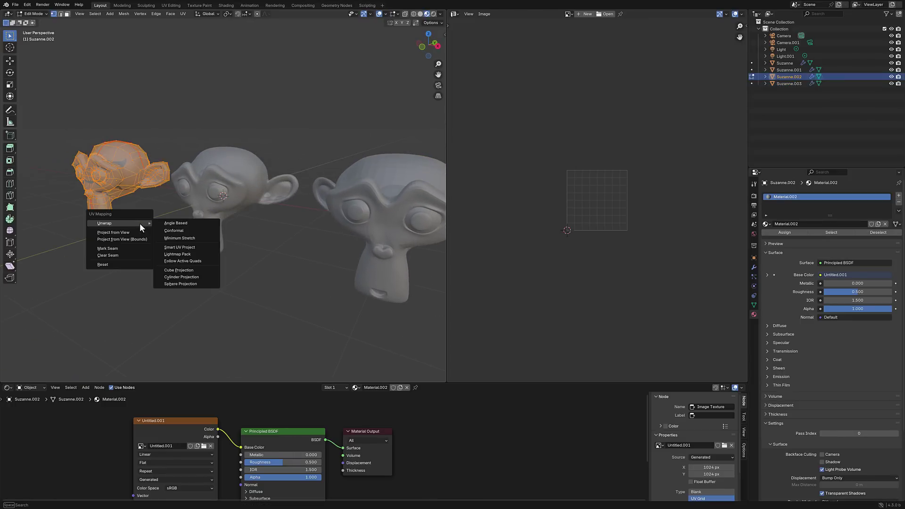
{"action": "left_click", "coordinate": [166, 223]}
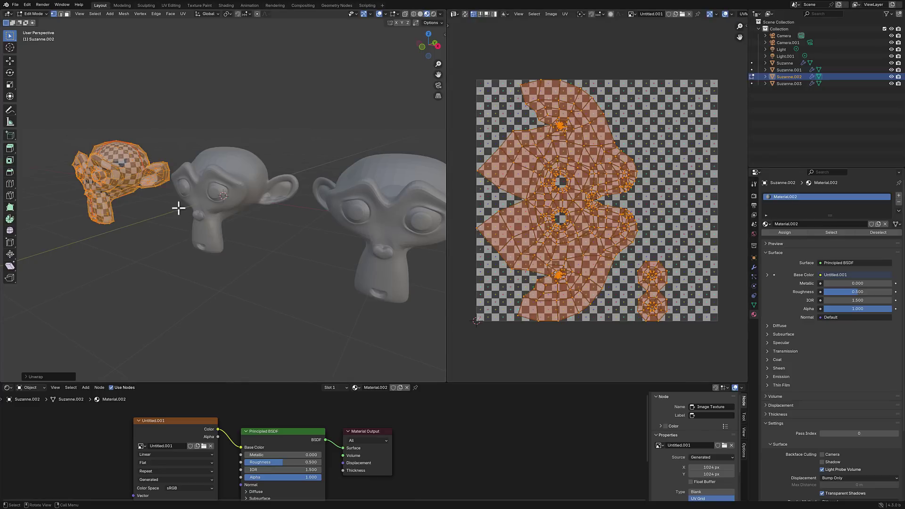
{"action": "key", "text": "Tab"}
Select the middle monkey's entire mesh in Edit Mode, unwrap its UVs, and return to Object Mode.
{"action": "left_click", "coordinate": [236, 178]}
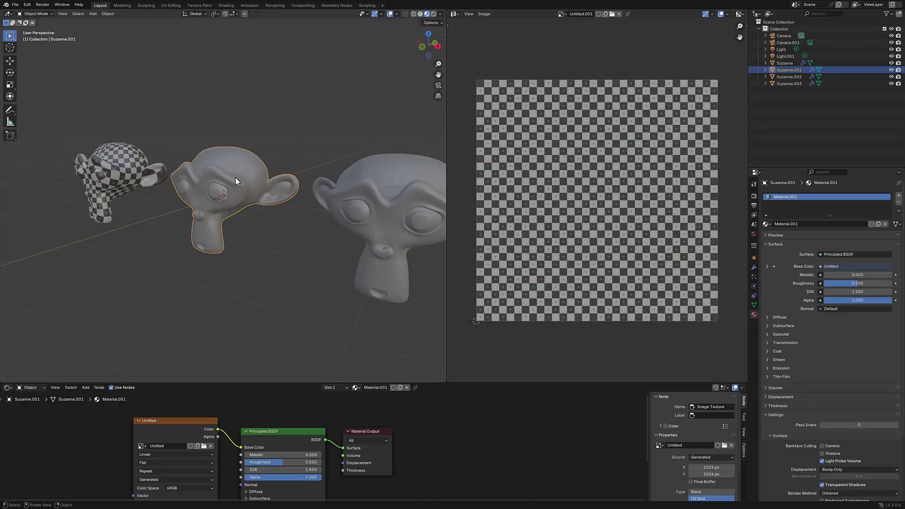
{"action": "key", "text": "Tab"}
{"action": "key", "text": "a"}
{"action": "key", "text": "u"}
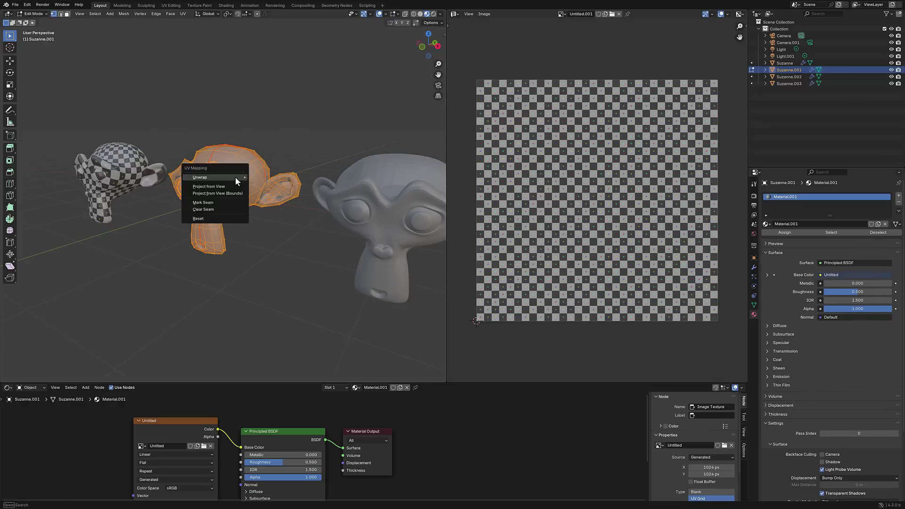
{"action": "left_click", "coordinate": [255, 178]}
{"action": "key", "text": "Tab"}
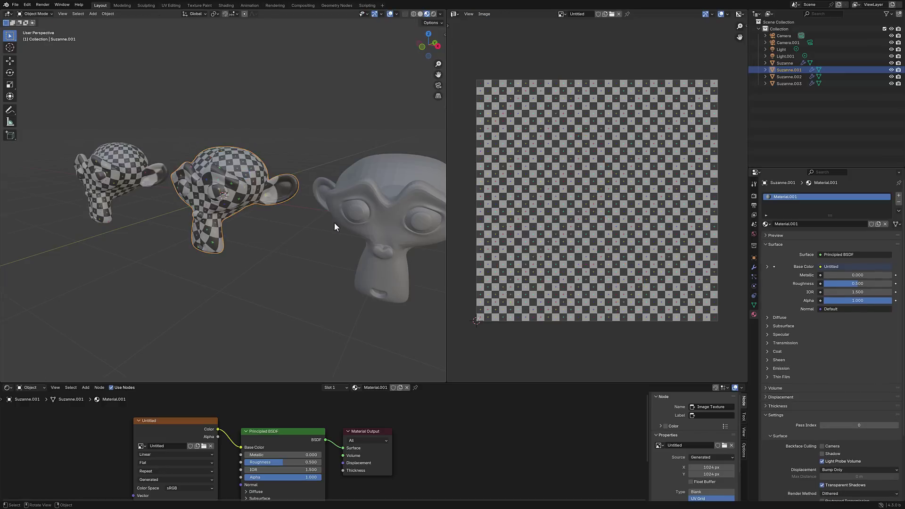
Unwrap the entire mesh of the right monkey with the Minimum Stretch method and deselect its geometry.
{"action": "left_click", "coordinate": [378, 205]}
{"action": "key", "text": "Tab"}
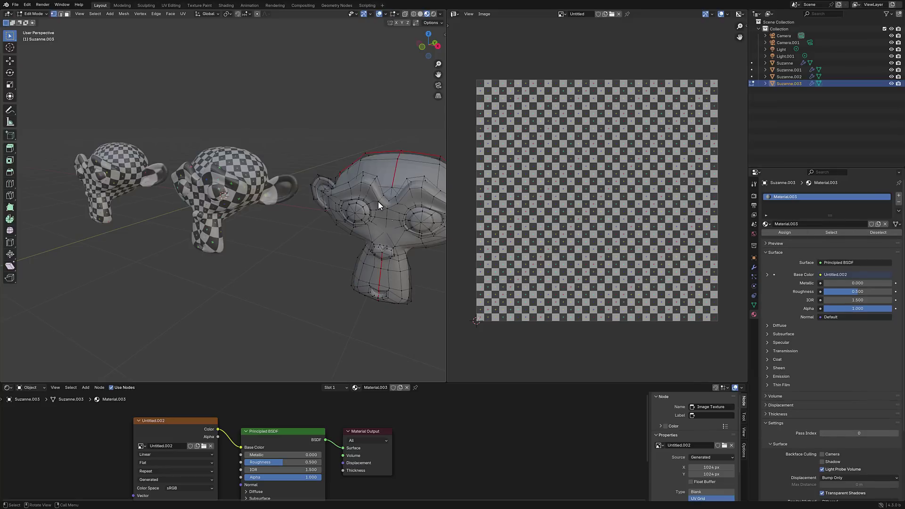
{"action": "key", "text": "a"}
{"action": "key", "text": "u"}
{"action": "mouse_move", "coordinate": [377, 202]}
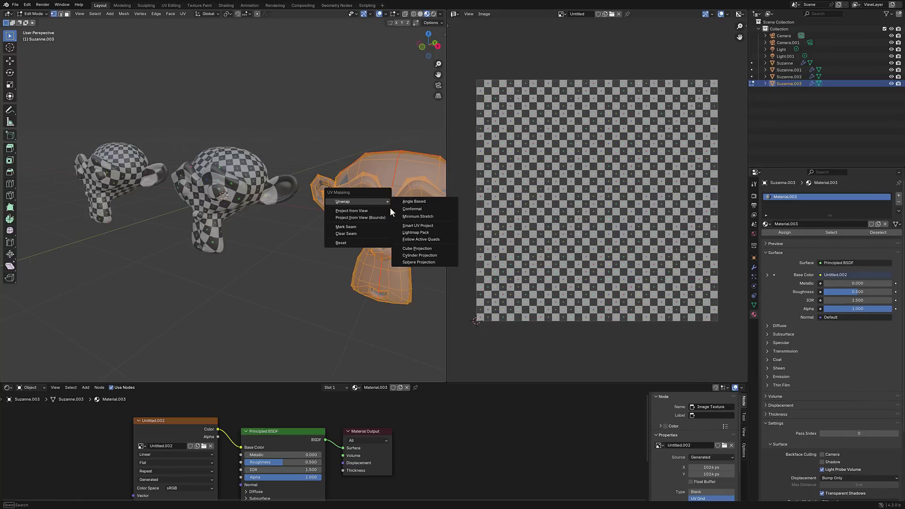
{"action": "left_click", "coordinate": [413, 217]}
{"action": "left_click", "coordinate": [184, 284]}
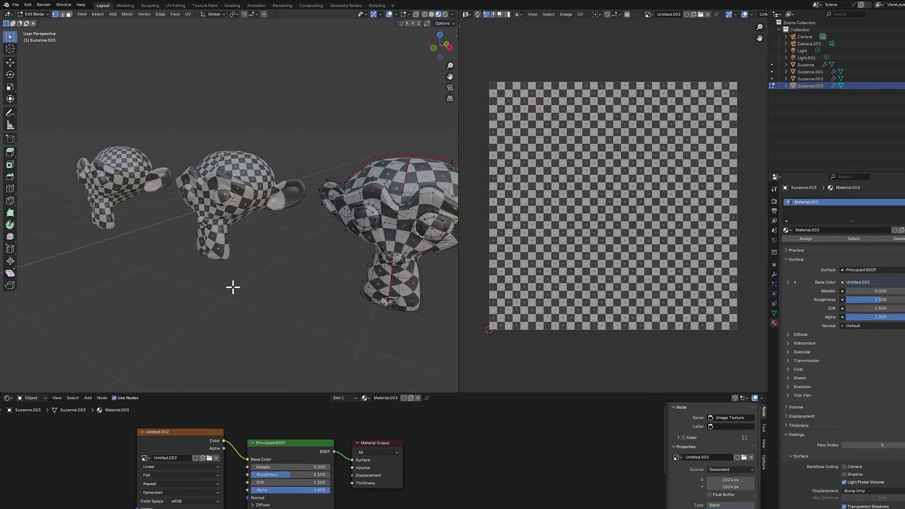
Examine the checker texture's distortion up close on the faces of the left and middle monkeys.
{"action": "key", "text": "shift+grave"}
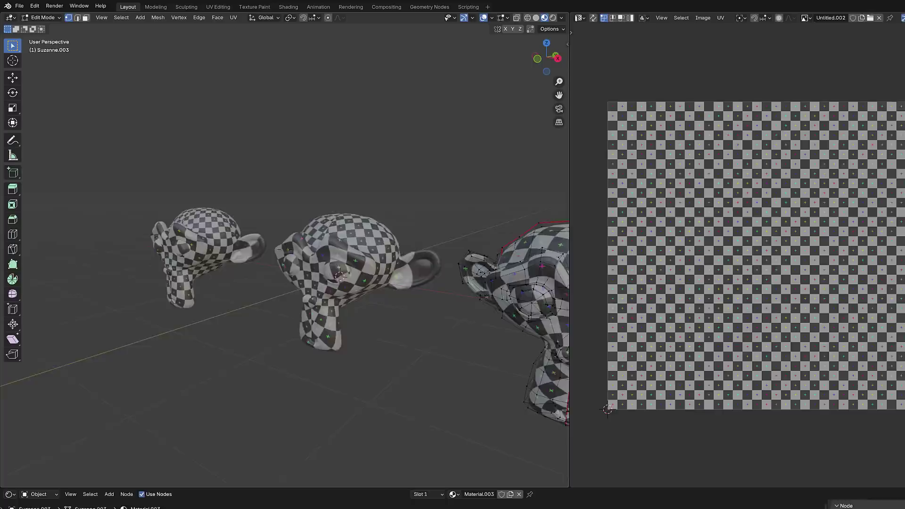
{"action": "key", "text": "w"}
{"action": "key", "text": "a"}
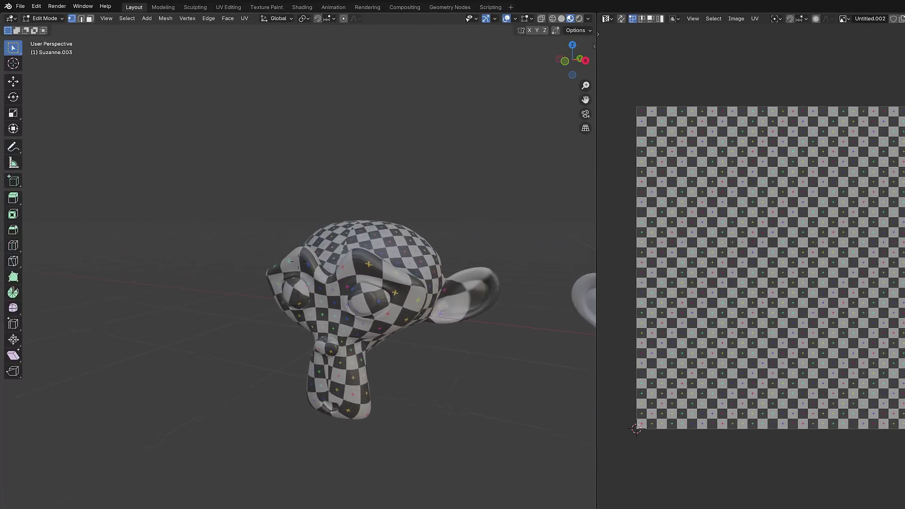
{"action": "middle_click_drag", "start_coordinate": [292, 259], "coordinate": [298, 260]}
{"action": "key", "text": "w"}
{"action": "key", "text": "s"}
{"action": "key", "text": "w"}
{"action": "key", "text": "d"}
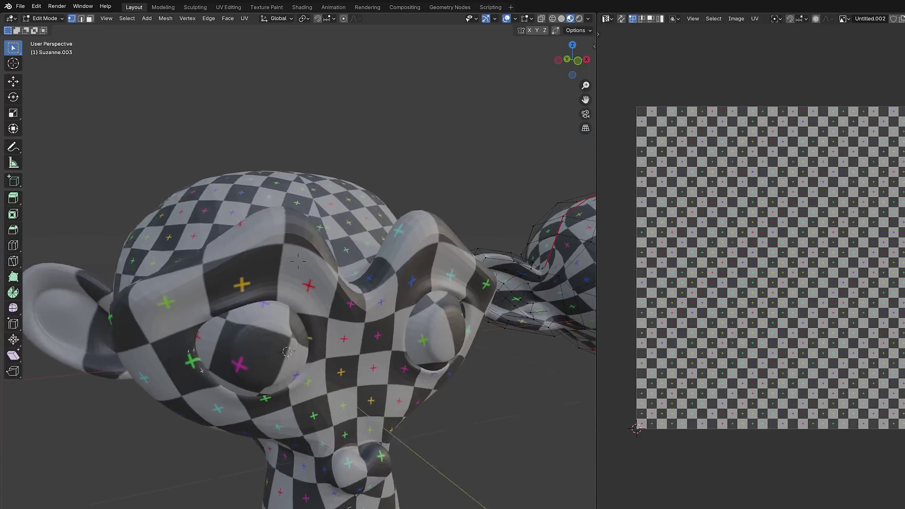
Examine the checker texture on the face, eyes and ears of the monkey unwrapped with Minimum Stretch.
{"action": "key", "text": "w"}
{"action": "key", "text": "s"}
{"action": "key", "text": "d"}
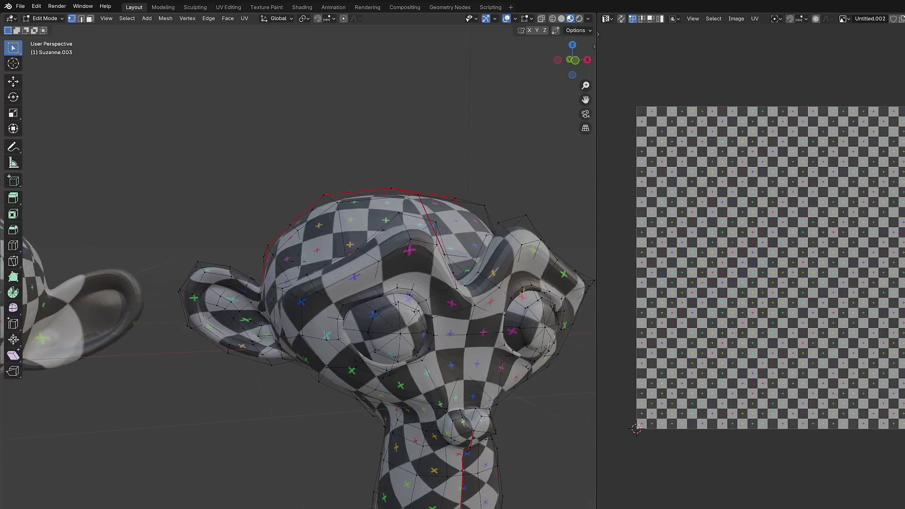
{"action": "key", "text": "w"}
{"action": "key", "text": "a"}
{"action": "key", "text": "w"}
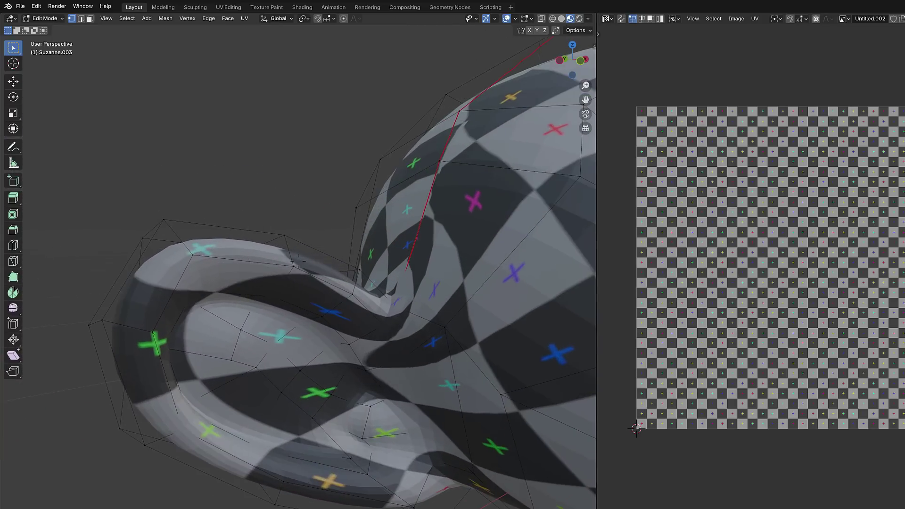
{"action": "key", "text": "s"}
{"action": "key", "text": "d"}
{"action": "key", "text": "s"}
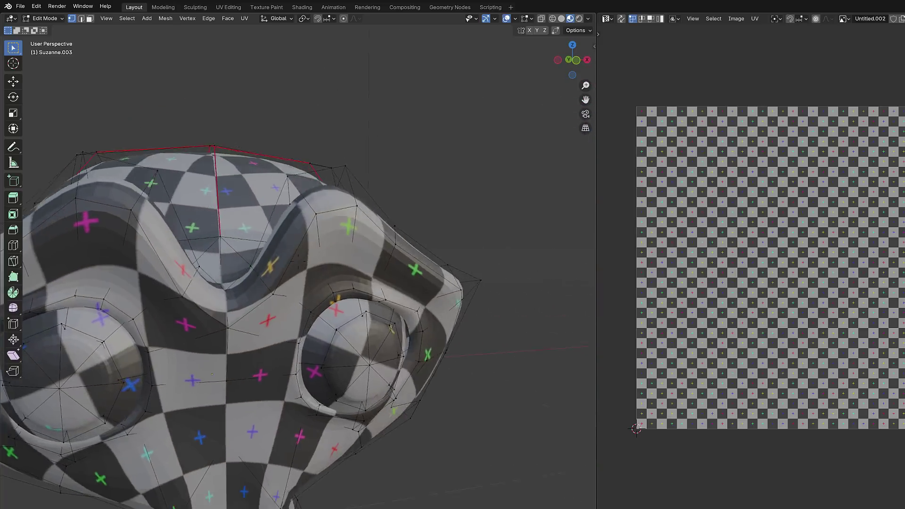
{"action": "key", "text": "s"}
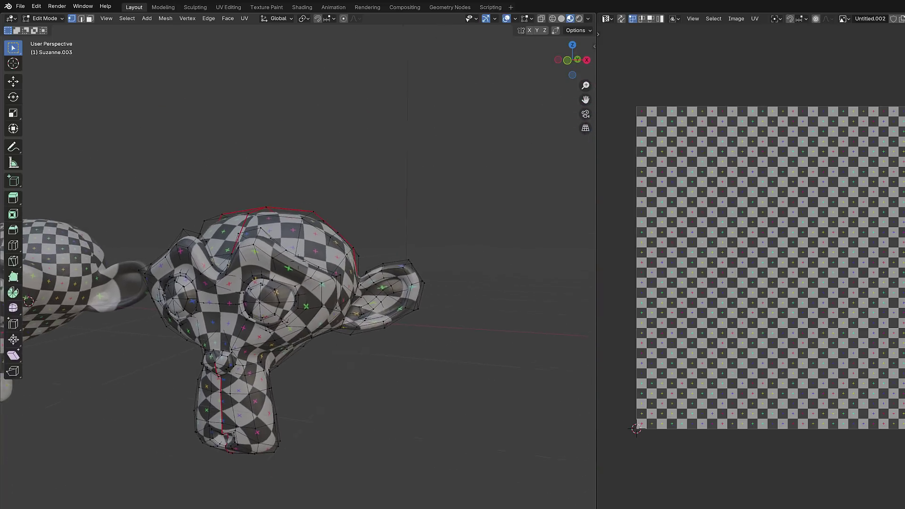
{"action": "key", "text": "d"}
{"action": "key", "text": "w"}
{"action": "key", "text": "a"}
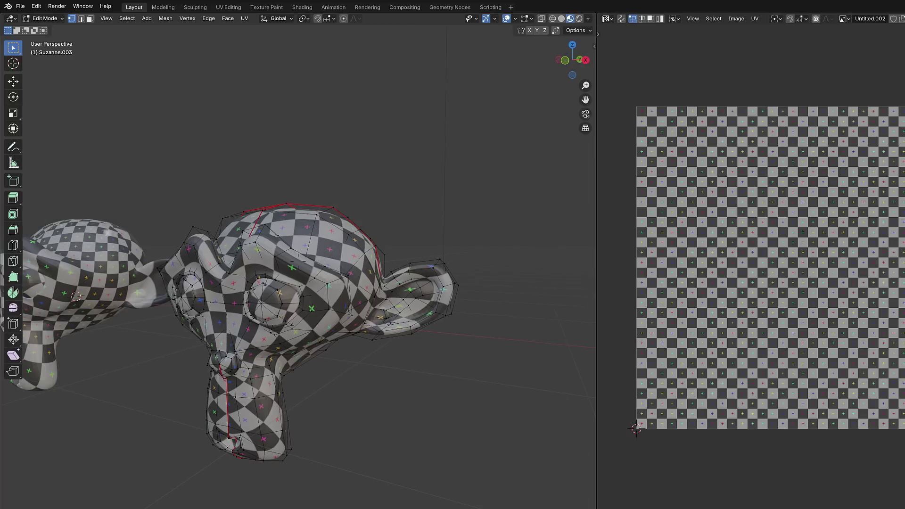
{"action": "key", "text": "w"}
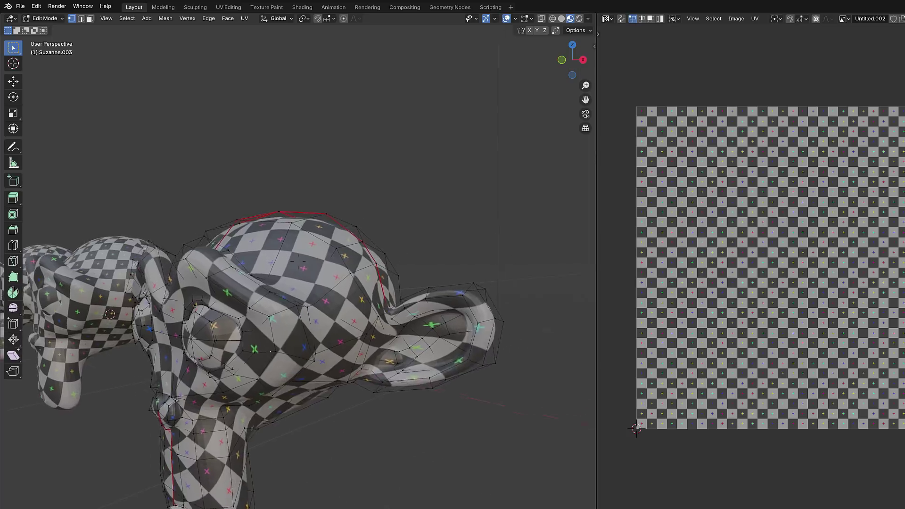
Examine the checker texture along the back of the head, ears and seams of the Minimum Stretch monkey.
{"action": "key", "text": "s"}
{"action": "key", "text": "d"}
{"action": "key", "text": "w"}
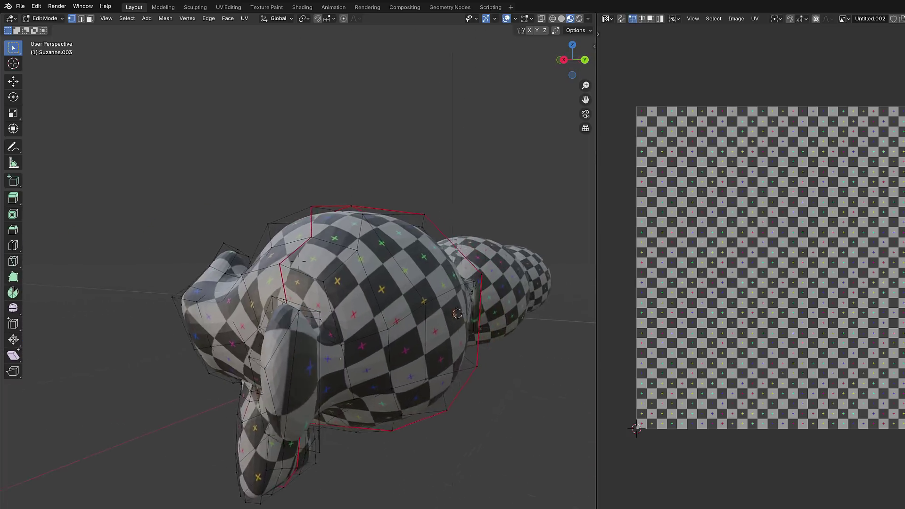
{"action": "key", "text": "s"}
{"action": "key", "text": "w"}
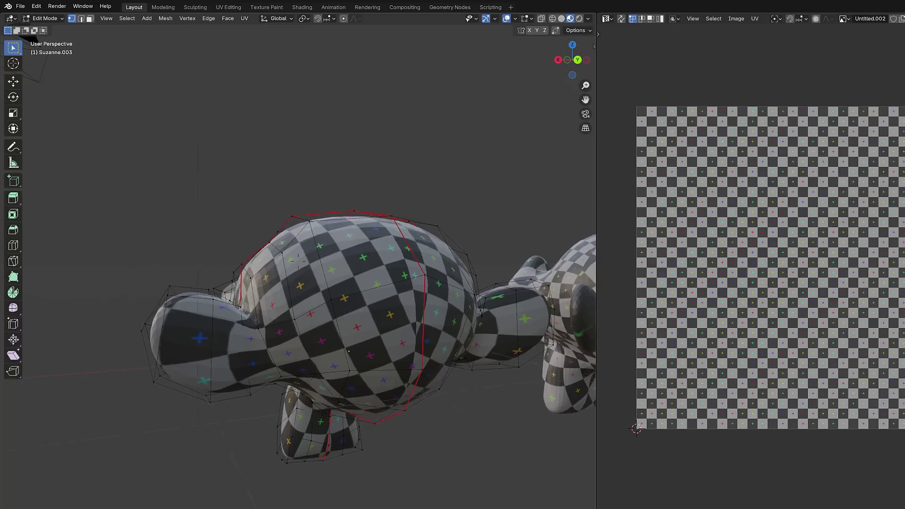
{"action": "key", "text": "s"}
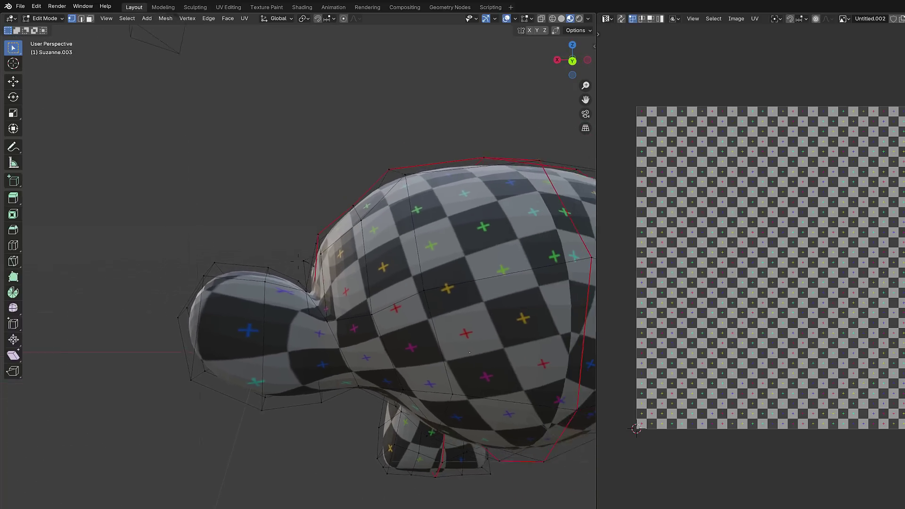
{"action": "key", "text": "w"}
{"action": "key", "text": "s"}
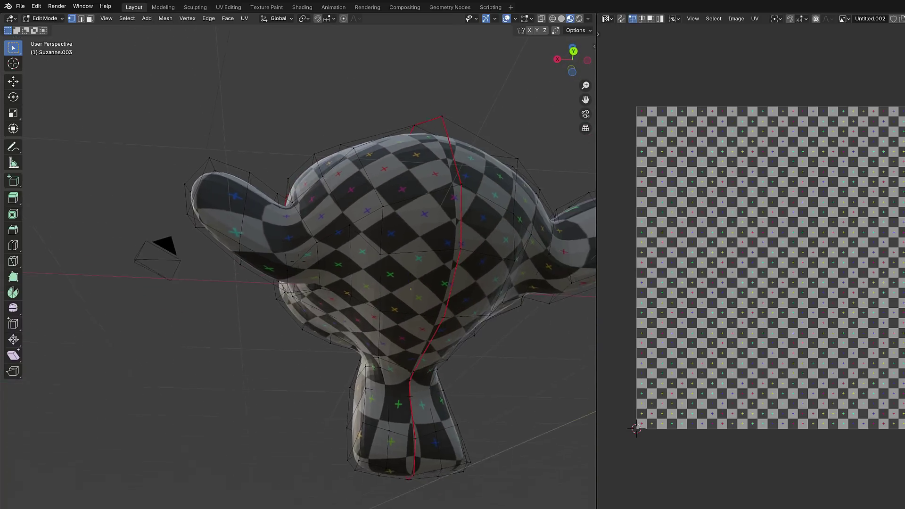
{"action": "key", "text": "w"}
Inspect the checker texture's distortion on the backs of the heads and ears of the middle and left monkeys.
{"action": "key", "text": "w"}
{"action": "key", "text": "s"}
{"action": "key", "text": "d"}
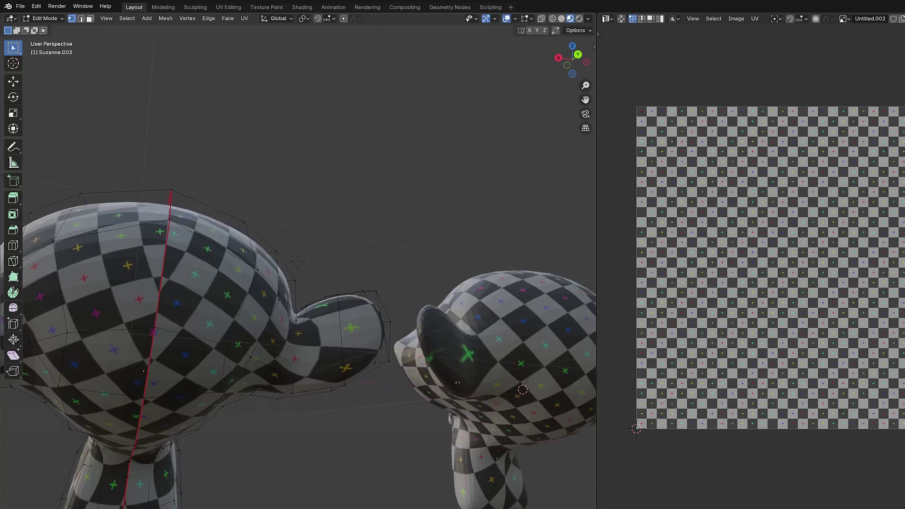
{"action": "key", "text": "w"}
{"action": "key", "text": "s"}
{"action": "key", "text": "d"}
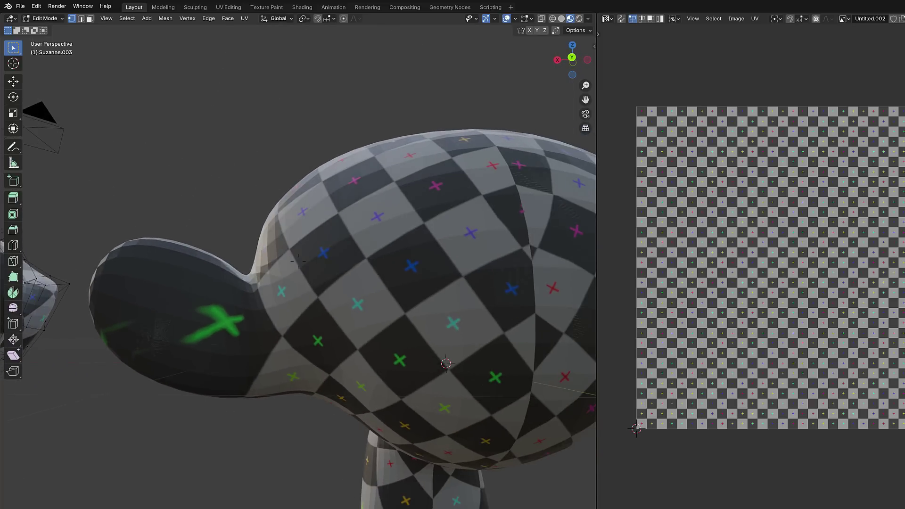
{"action": "key", "text": "s"}
{"action": "key", "text": "w"}
{"action": "key", "text": "d"}
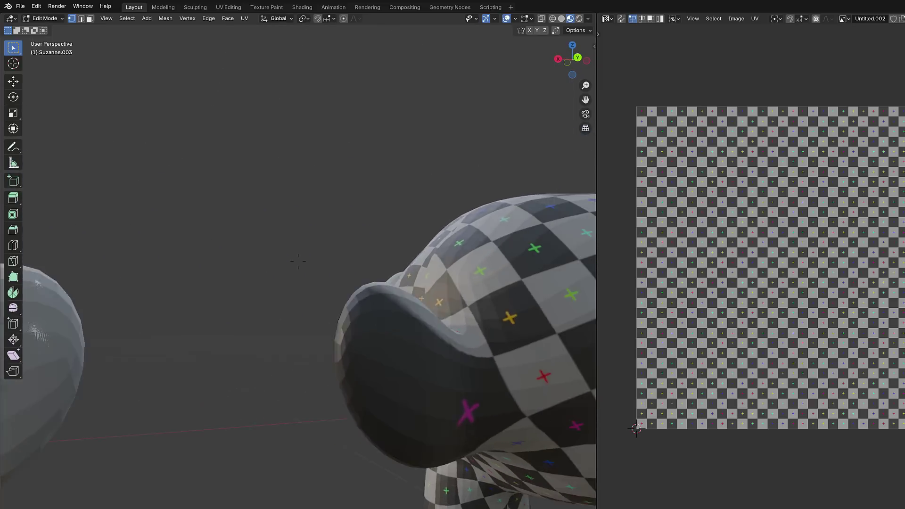
{"action": "key", "text": "s"}
Compare the checker texture from the front on the middle monkey and the Minimum Stretch monkey, ending with all three monkeys in view.
{"action": "key", "text": "w"}
{"action": "key", "text": "w"}
{"action": "key", "text": "d"}
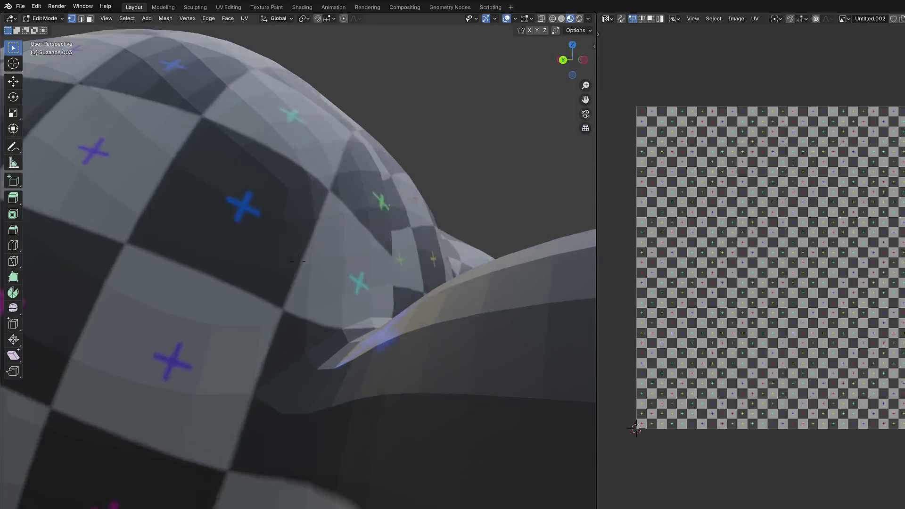
{"action": "key", "text": "w"}
{"action": "key", "text": "d"}
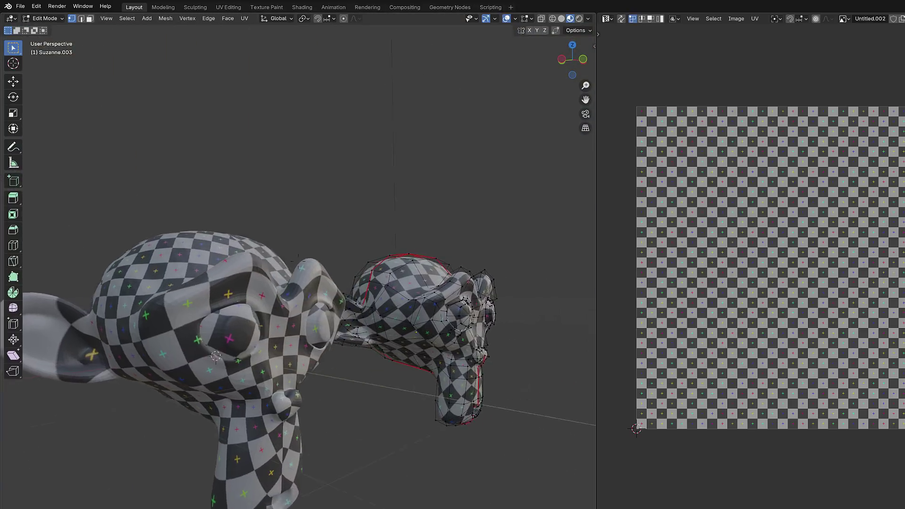
{"action": "key", "text": "w"}
{"action": "key", "text": "d"}
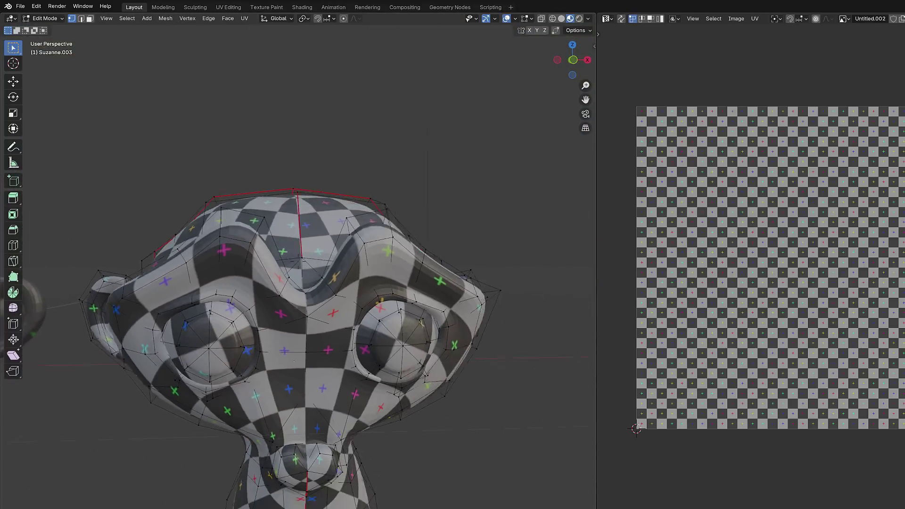
{"action": "key", "text": "s"}
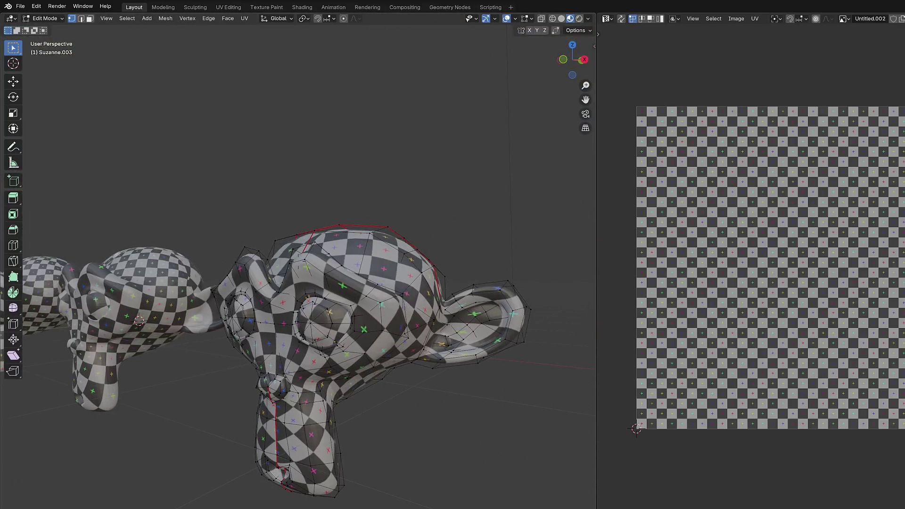
{"action": "key", "text": "w"}
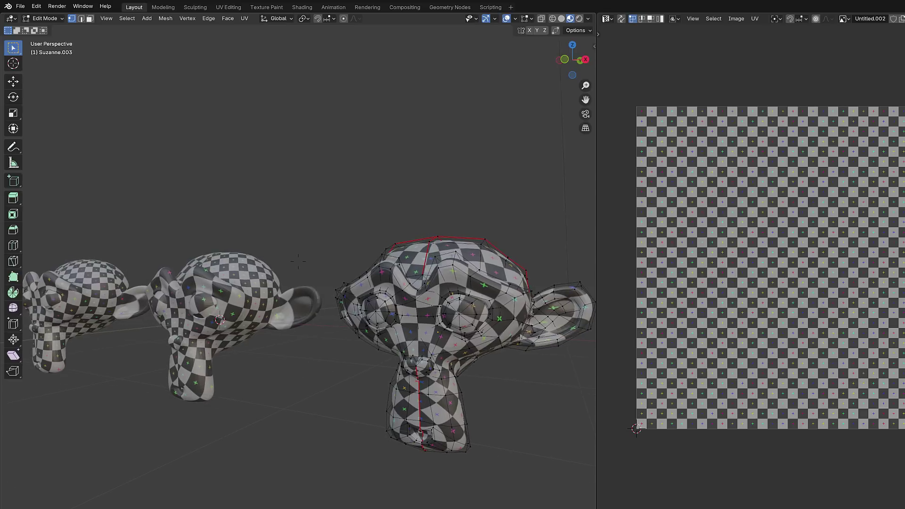